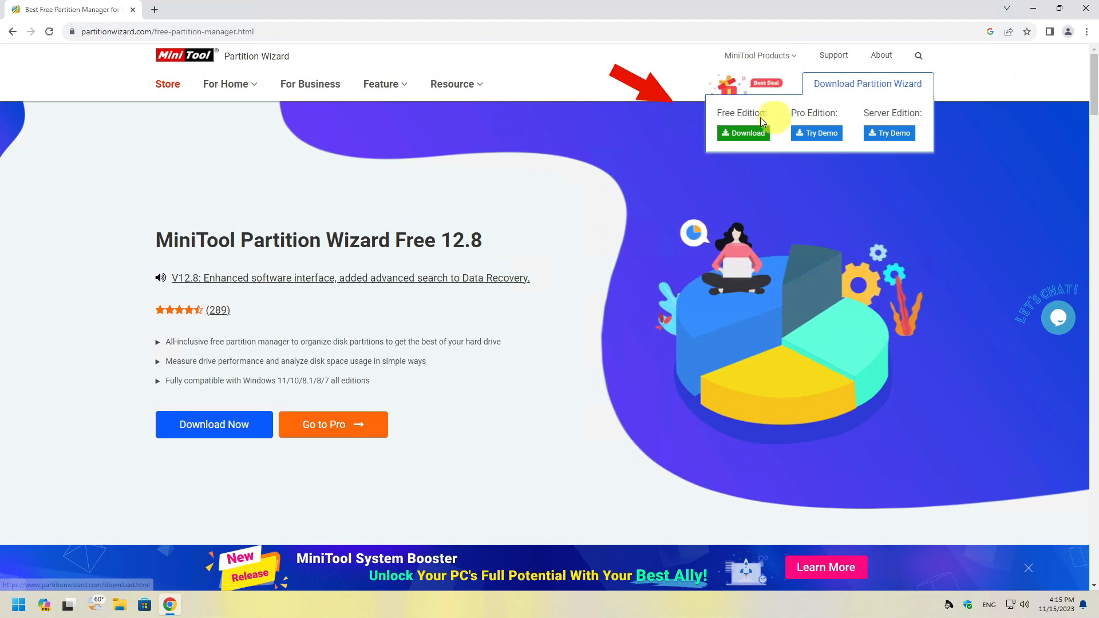
Step: Download the free edition of MiniTool Partition Wizard and run the pw-free-online installer from the Downloads folder
{"action": "left_click", "coordinate": [750, 133]}
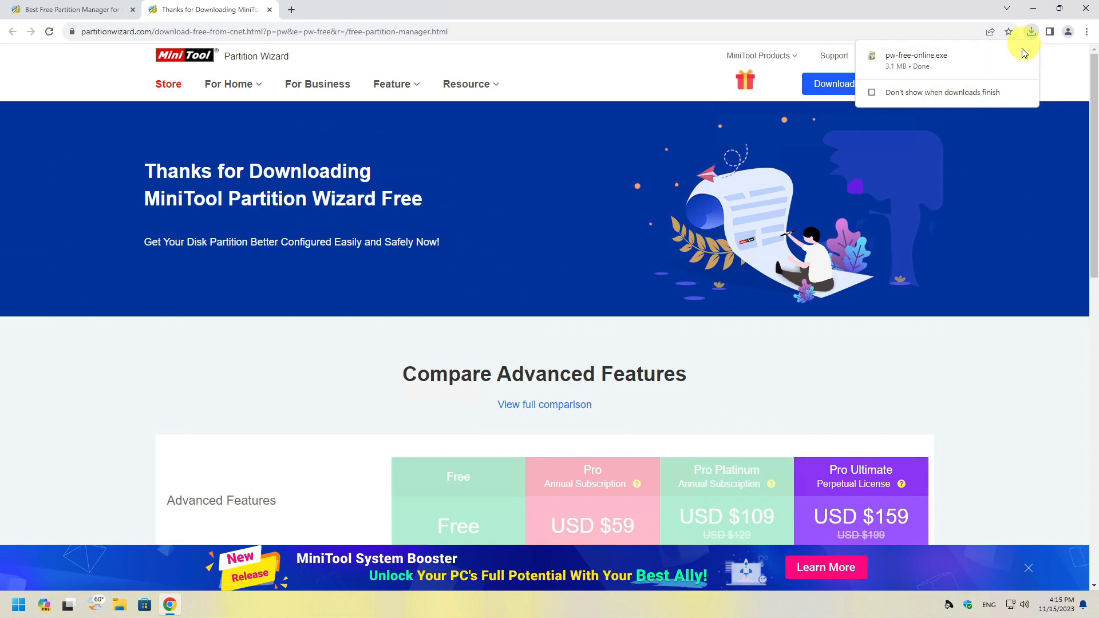
{"action": "left_click", "coordinate": [1008, 56]}
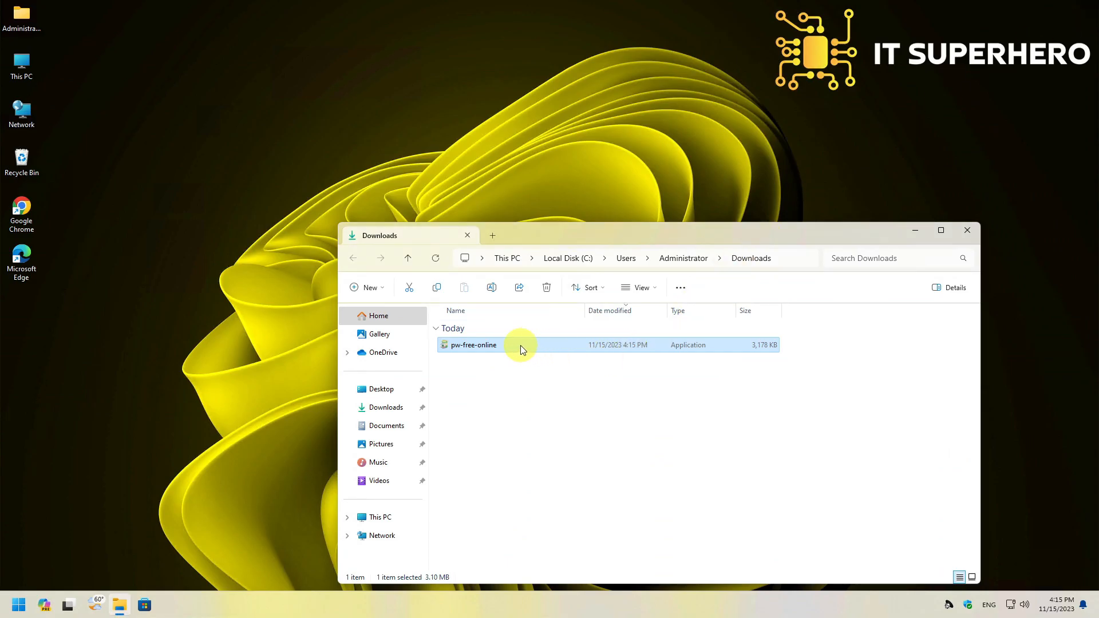
{"action": "double_click", "coordinate": [520, 345]}
{"action": "left_click", "coordinate": [967, 231]}
Step: Install the free edition of MiniTool Partition Wizard together with MiniTool ShadowMaker Free, finish the setup and launch Partition Wizard
{"action": "left_click", "coordinate": [596, 326]}
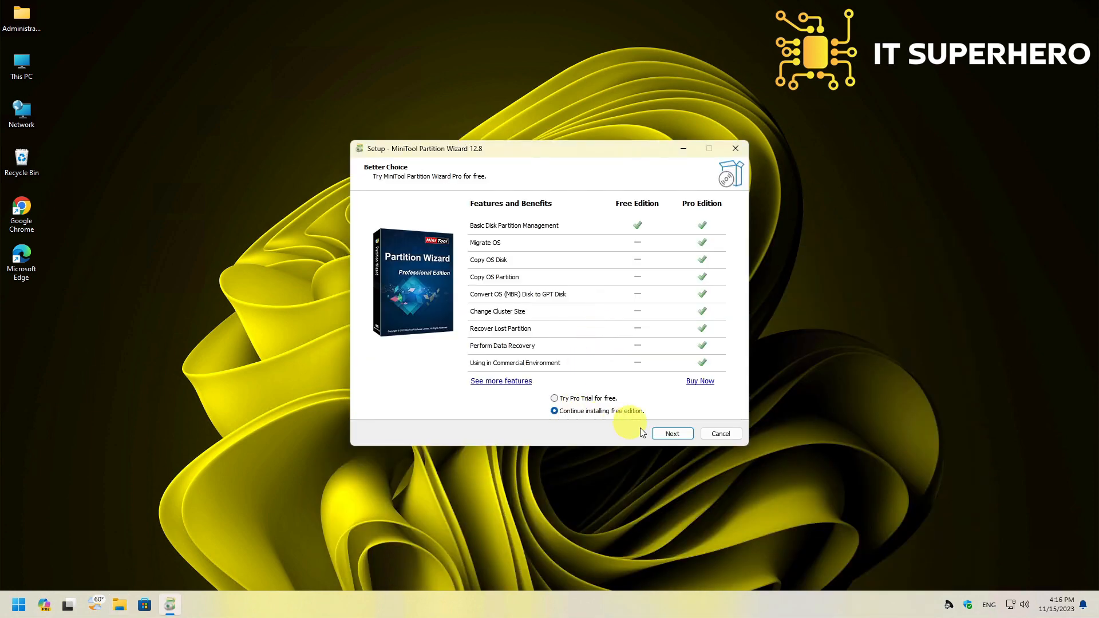
{"action": "left_click", "coordinate": [665, 432]}
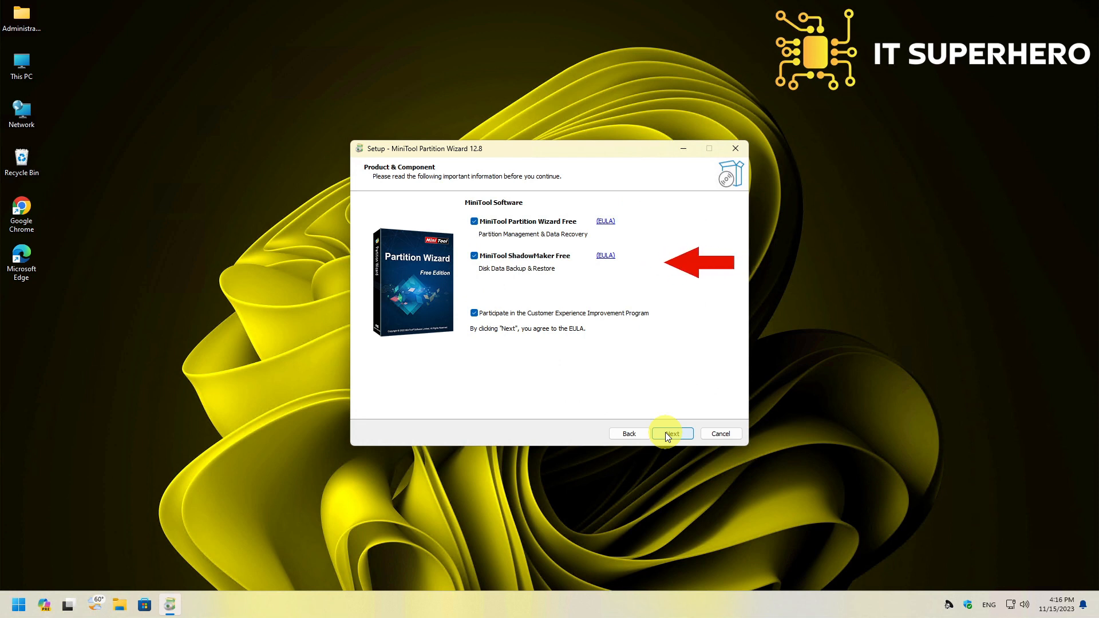
{"action": "left_click", "coordinate": [665, 431]}
{"action": "left_click", "coordinate": [665, 431]}
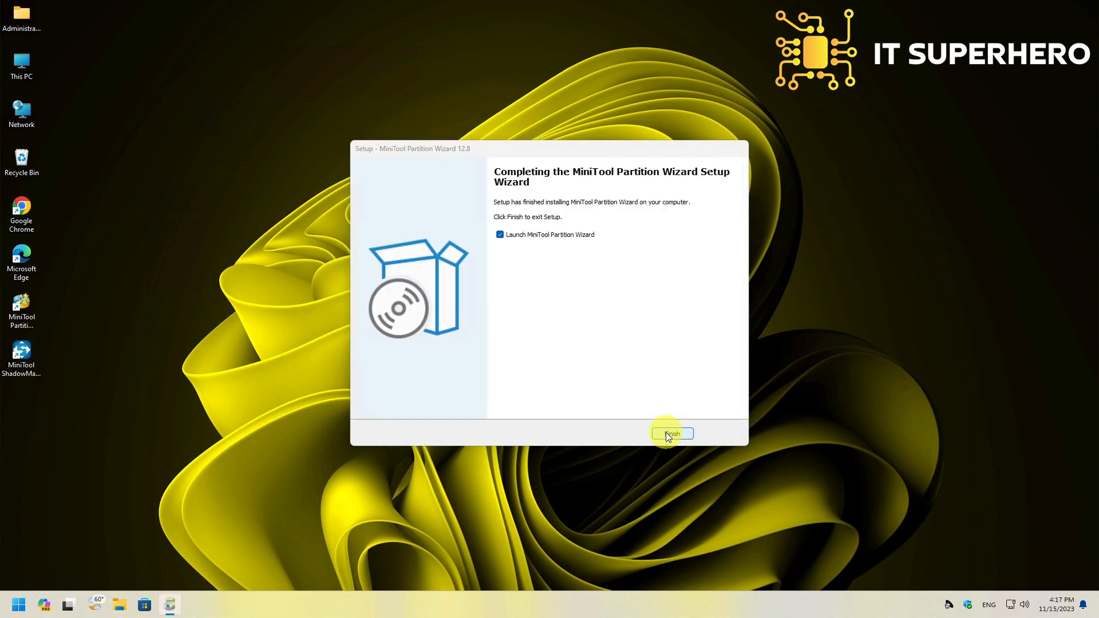
{"action": "left_click", "coordinate": [666, 432]}
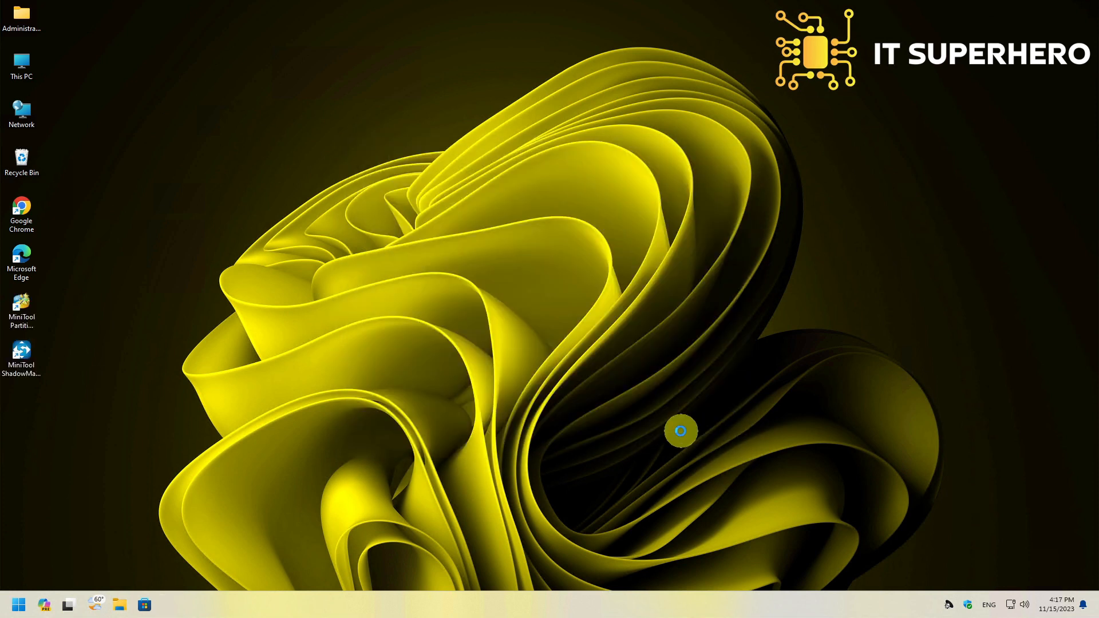
{"action": "double_click", "coordinate": [32, 323]}
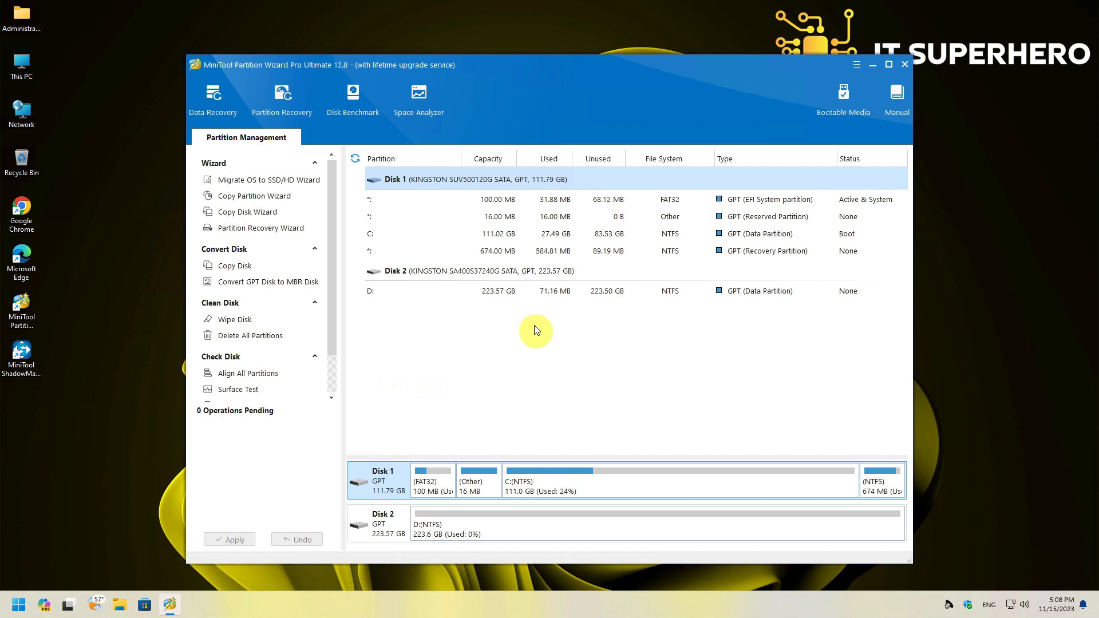
Step: Shrink partition D: on Disk 2 to about 101.85 GB, leaving about 121.72 GB unallocated after it, and apply the change
{"action": "right_click", "coordinate": [528, 296]}
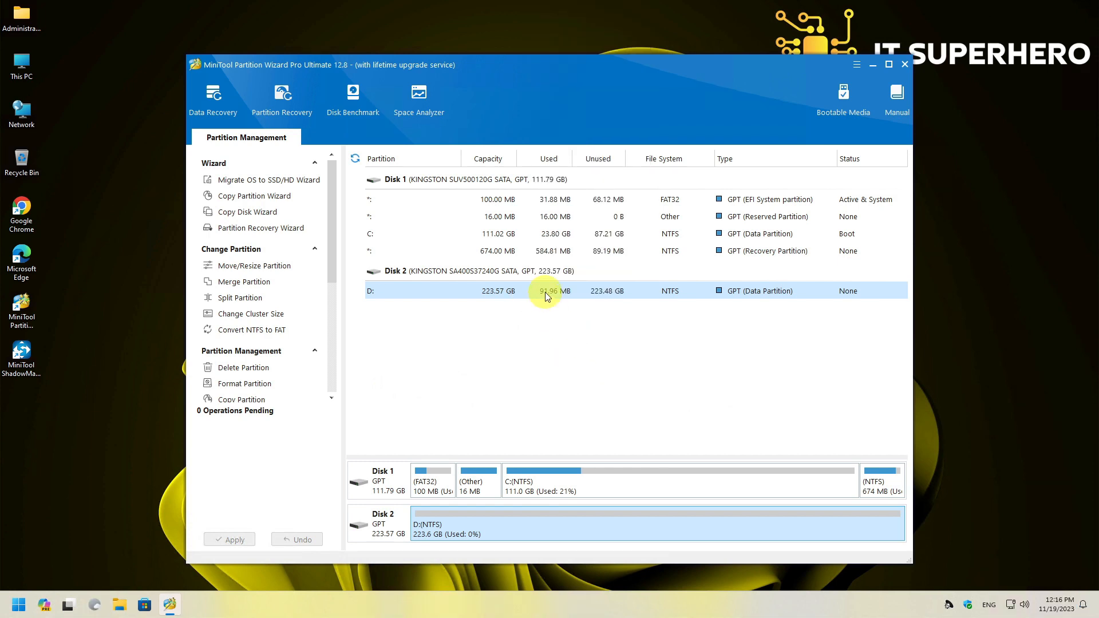
{"action": "right_click", "coordinate": [544, 293]}
{"action": "left_click", "coordinate": [590, 67]}
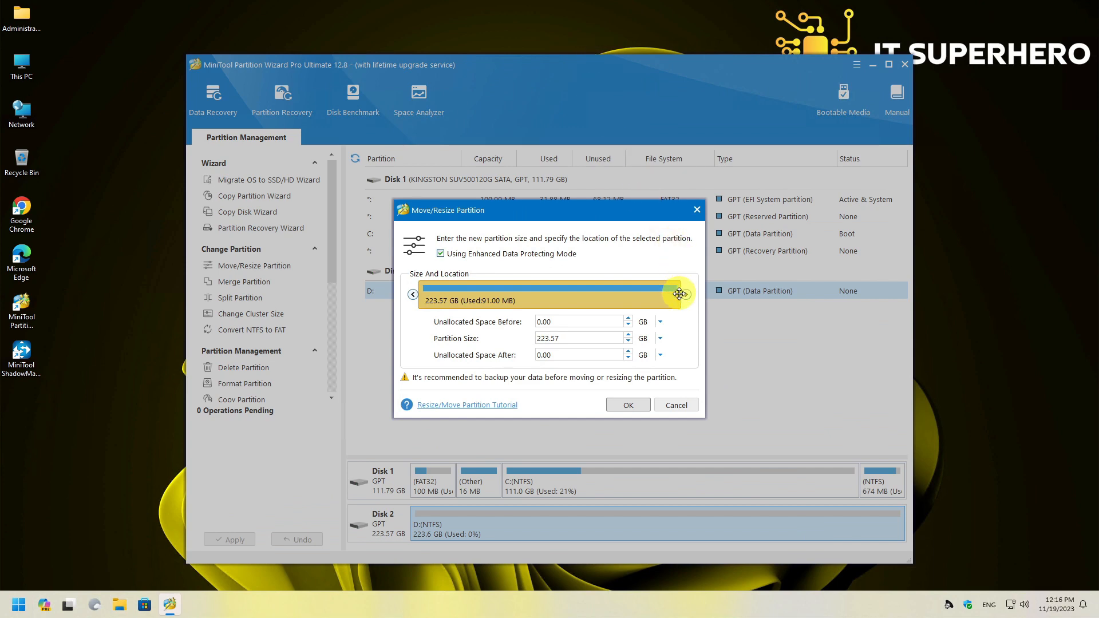
{"action": "left_click_drag", "start_coordinate": [681, 294], "coordinate": [544, 294]}
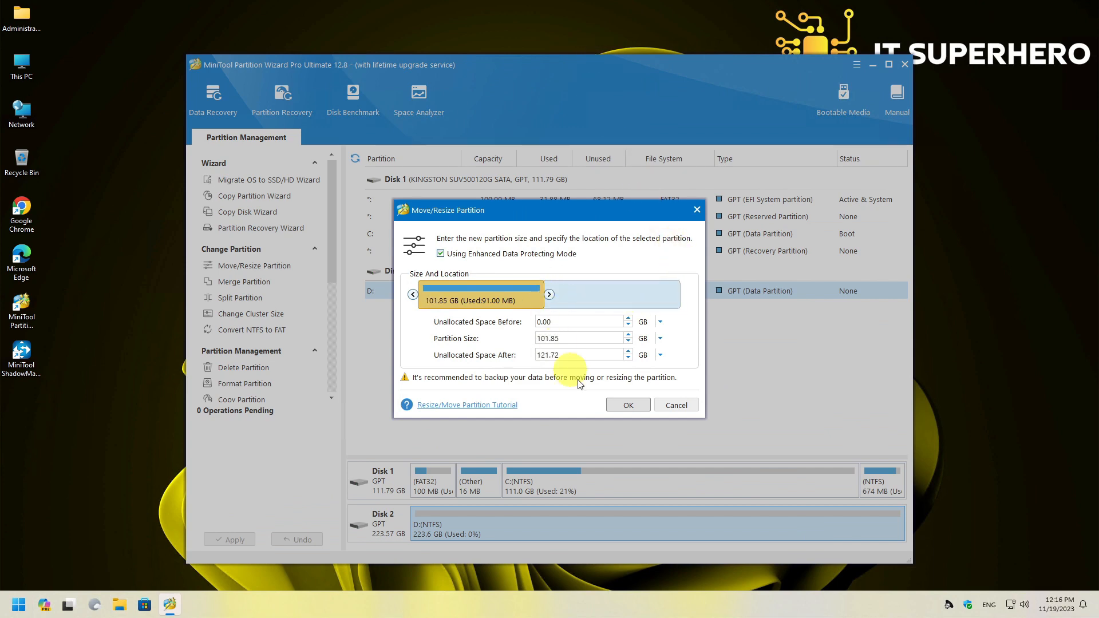
{"action": "left_click", "coordinate": [622, 405]}
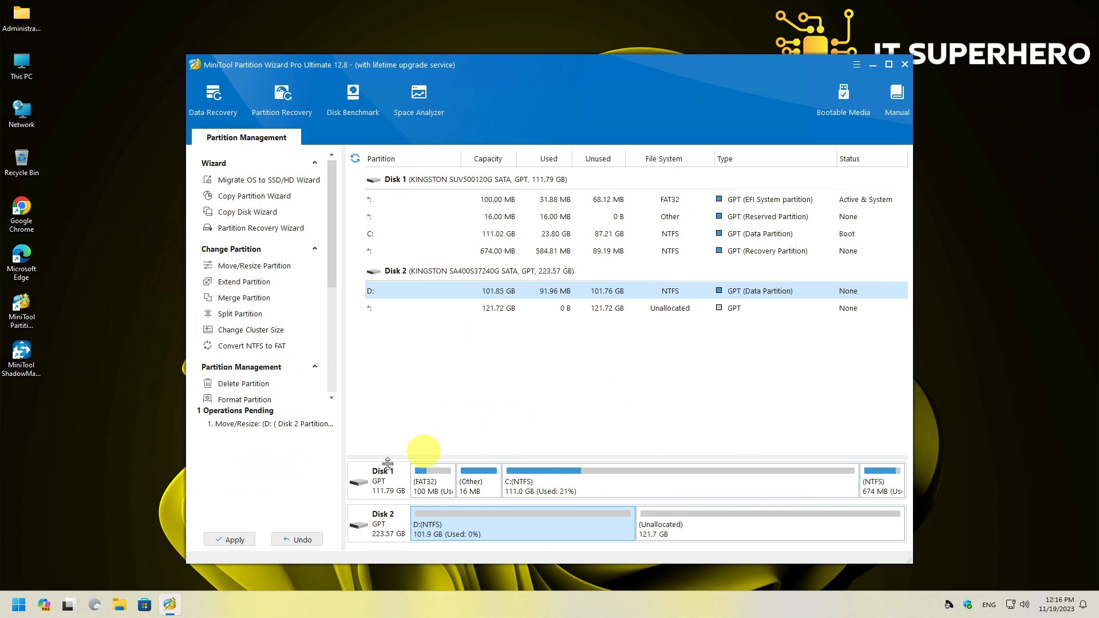
{"action": "left_click", "coordinate": [252, 540]}
{"action": "left_click", "coordinate": [525, 345]}
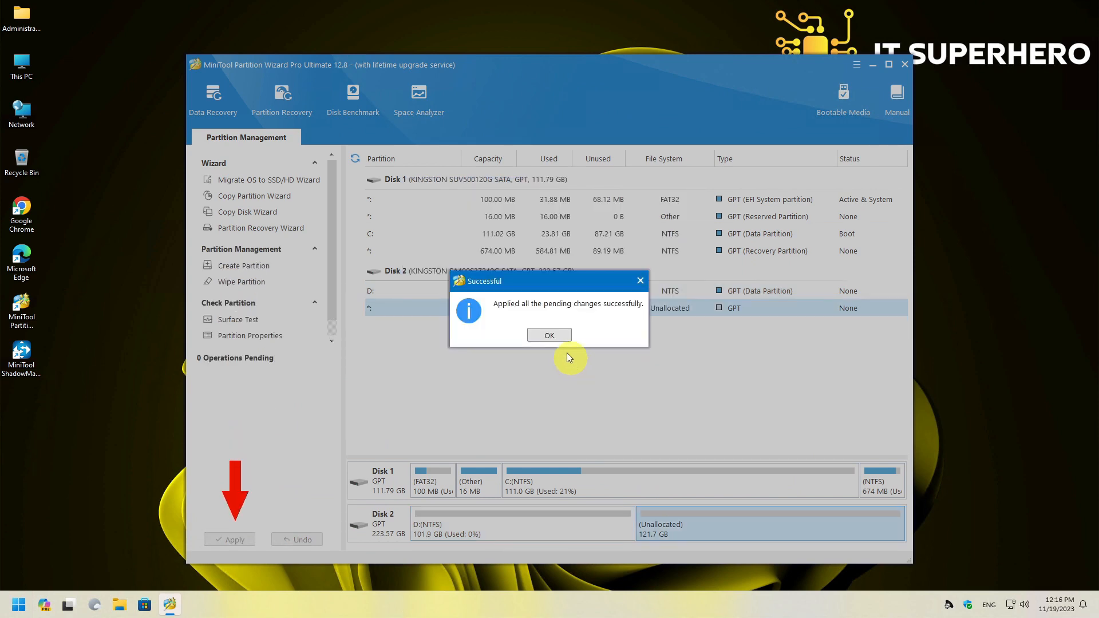
{"action": "left_click", "coordinate": [558, 338]}
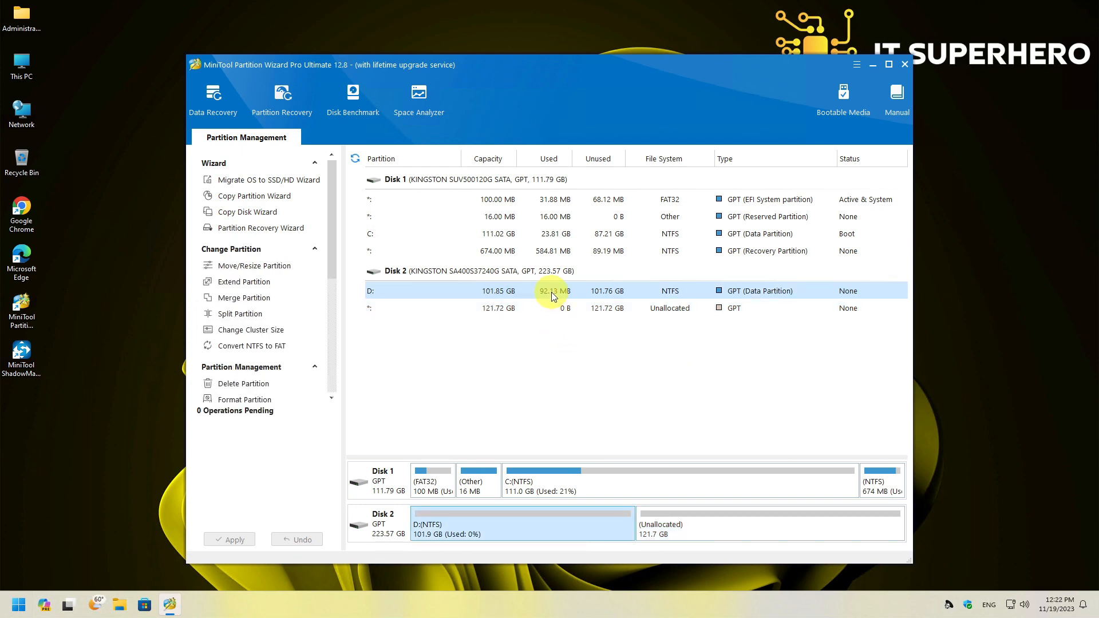
Step: Extend partition D: by about 104.31 GB taken from the unallocated space on Disk 2, and apply the change
{"action": "right_click", "coordinate": [551, 292]}
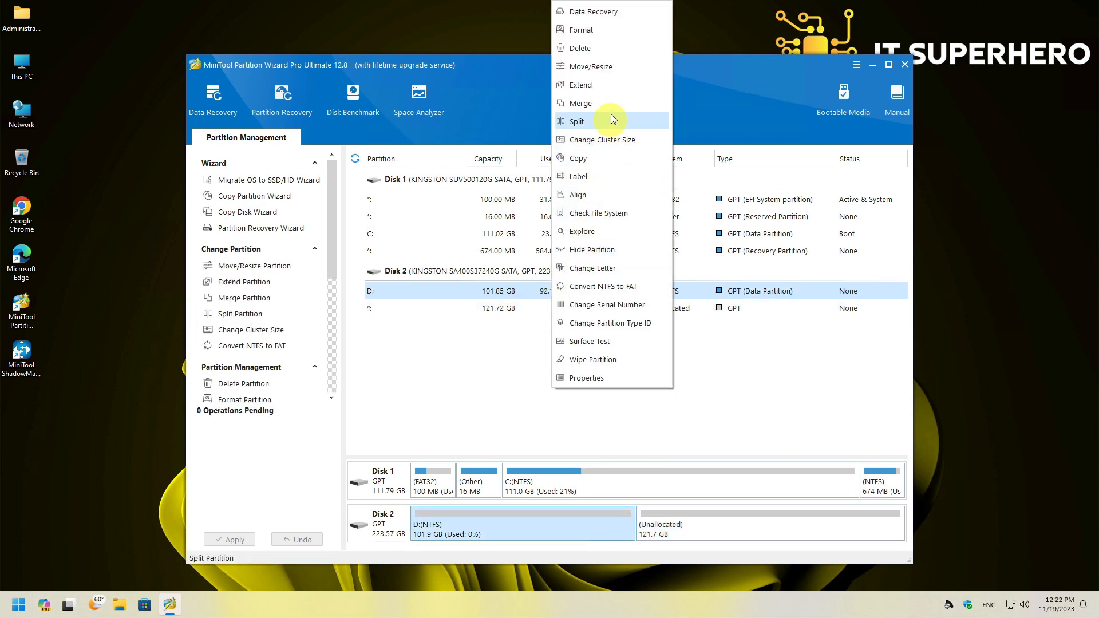
{"action": "left_click", "coordinate": [610, 85]}
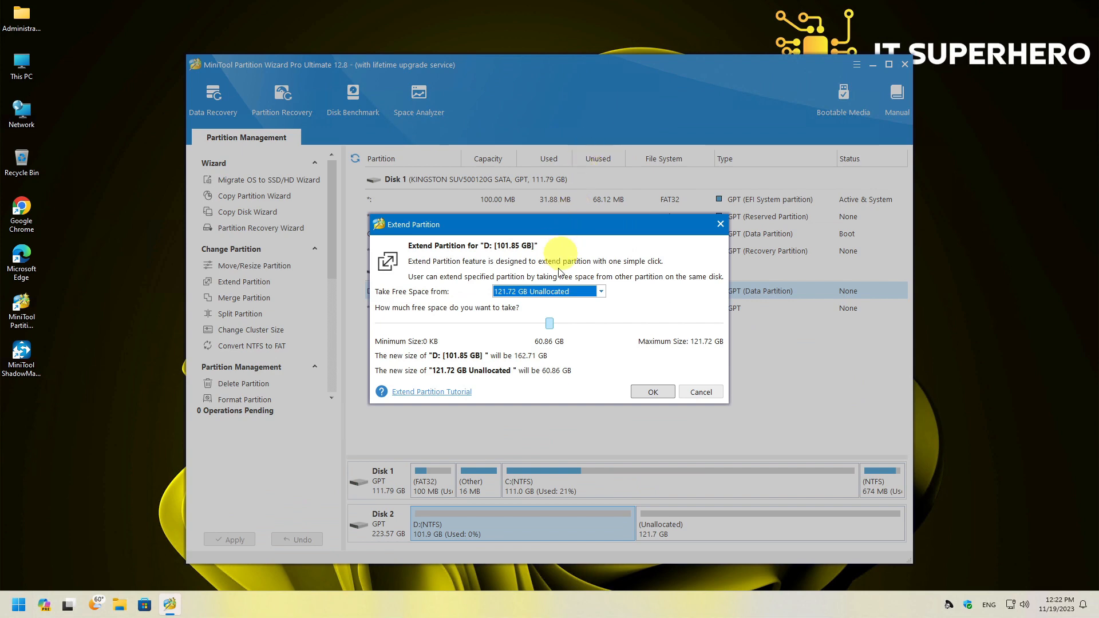
{"action": "left_click_drag", "start_coordinate": [554, 320], "coordinate": [658, 325]}
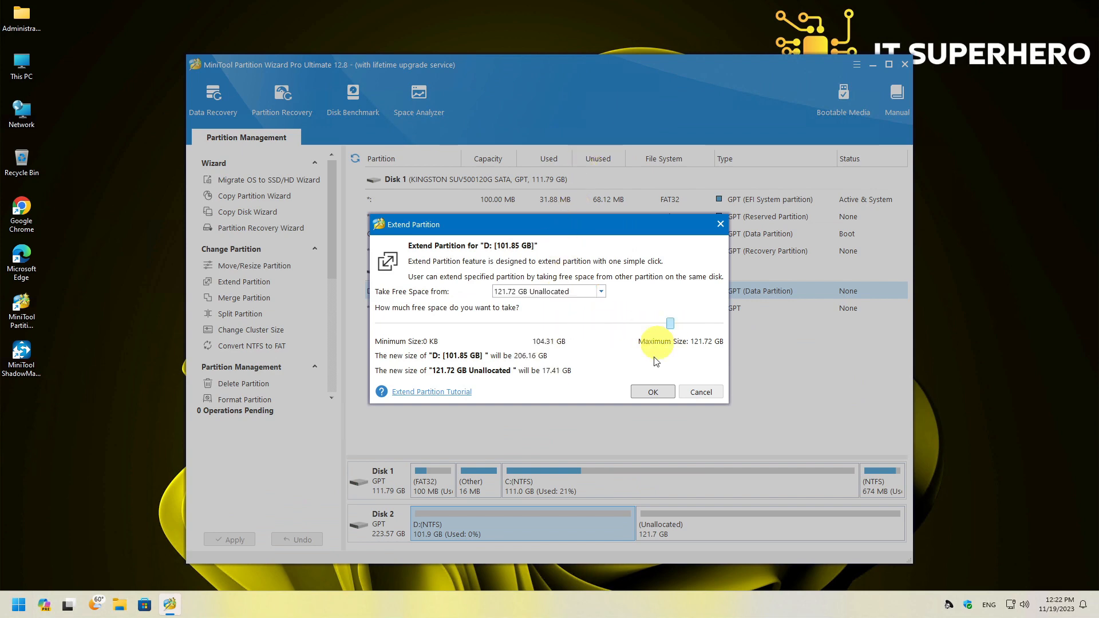
{"action": "left_click", "coordinate": [652, 392]}
{"action": "left_click", "coordinate": [241, 540]}
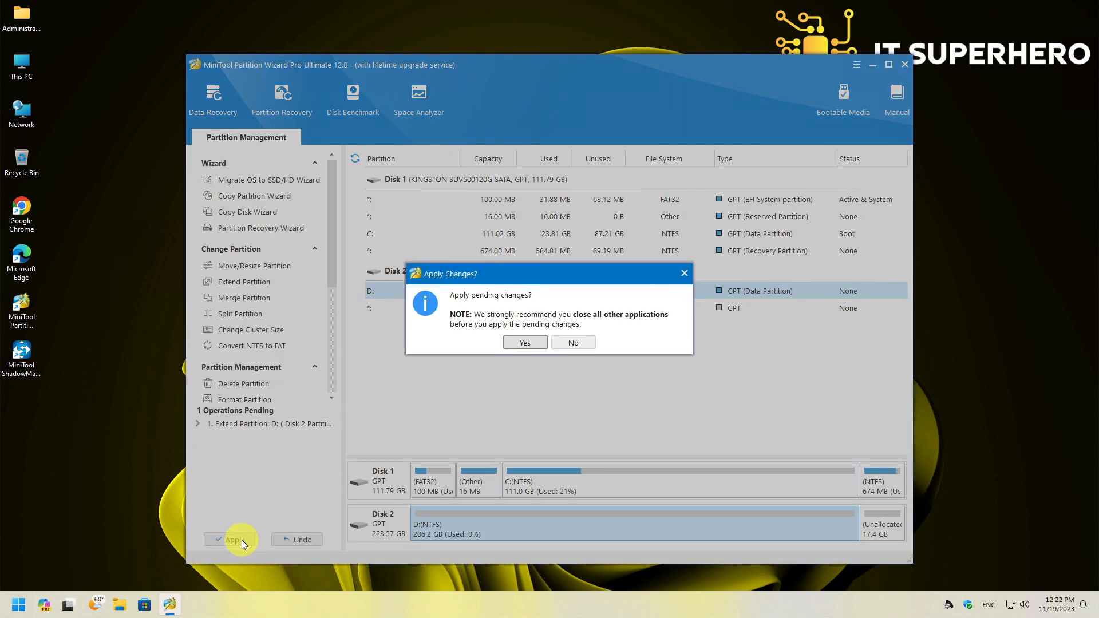
{"action": "left_click", "coordinate": [524, 344]}
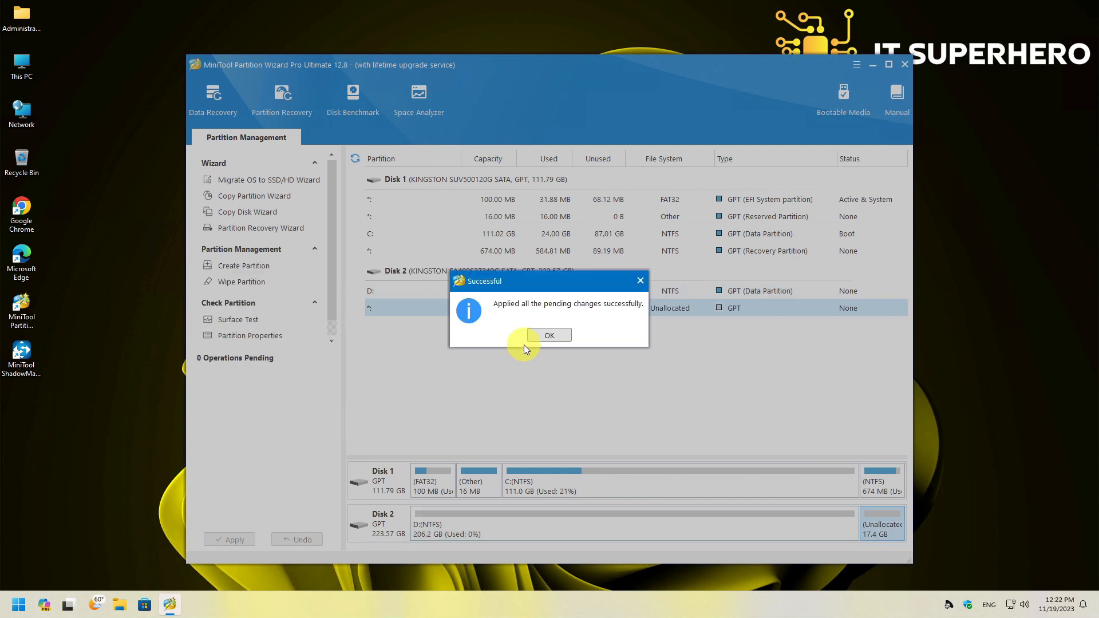
{"action": "left_click", "coordinate": [548, 335]}
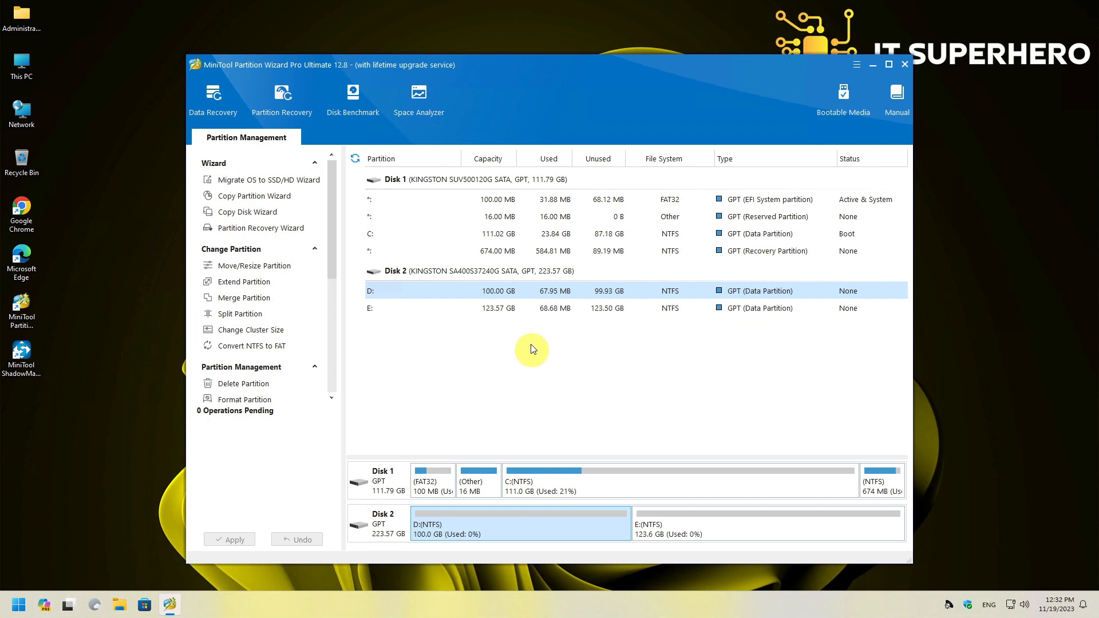
Step: Merge partition E: into partition D: on Disk 2, keeping its content in the folder merged_partition_content, and apply the change
{"action": "right_click", "coordinate": [523, 293]}
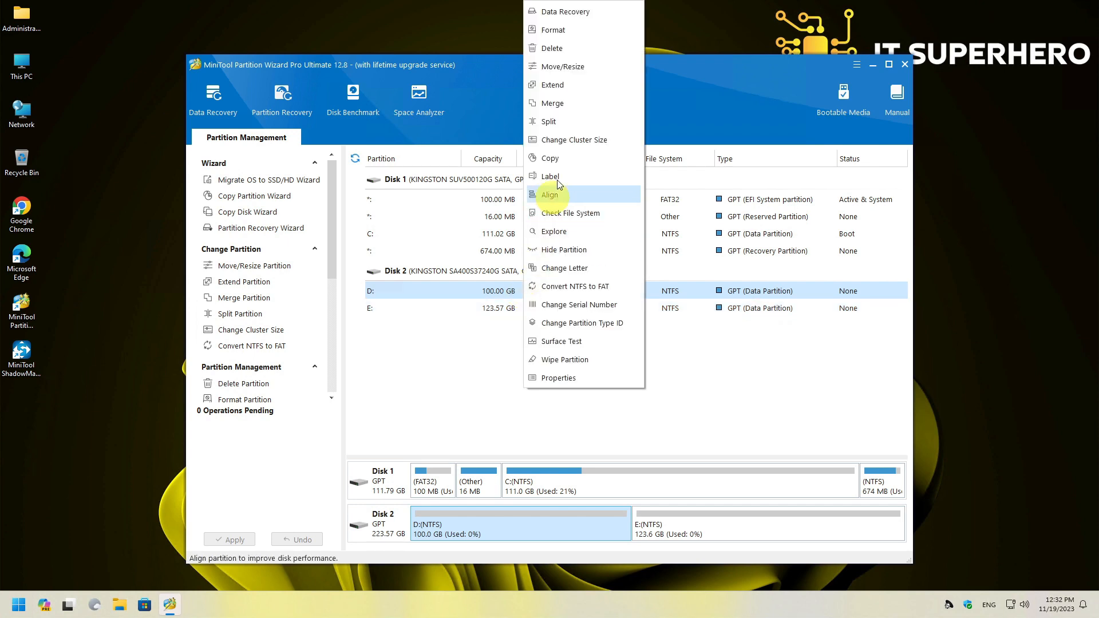
{"action": "left_click", "coordinate": [550, 104]}
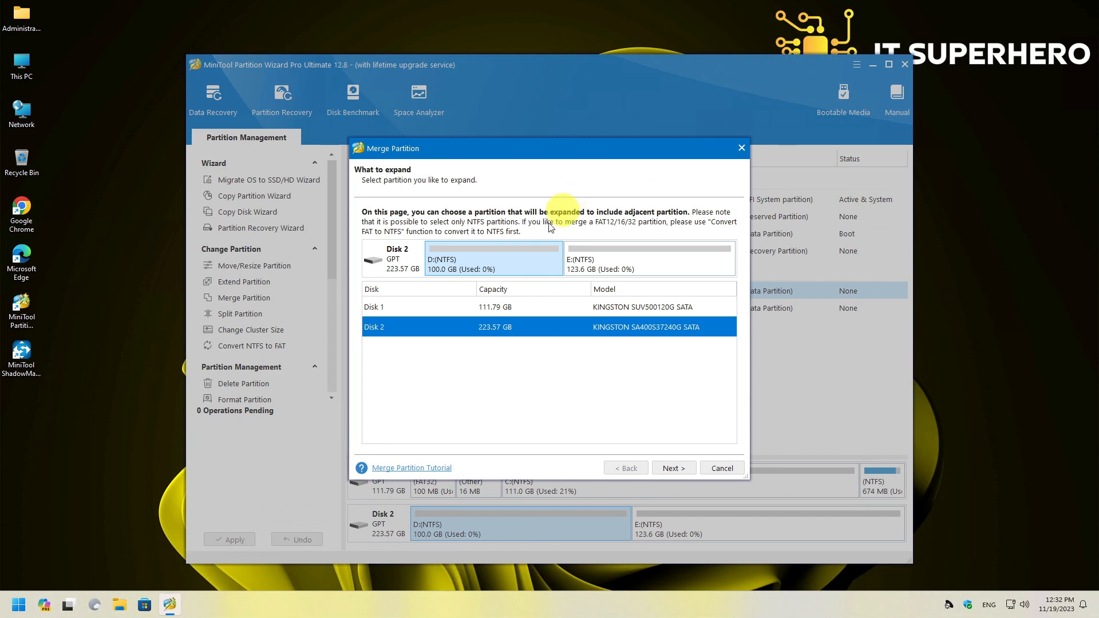
{"action": "left_click", "coordinate": [675, 468]}
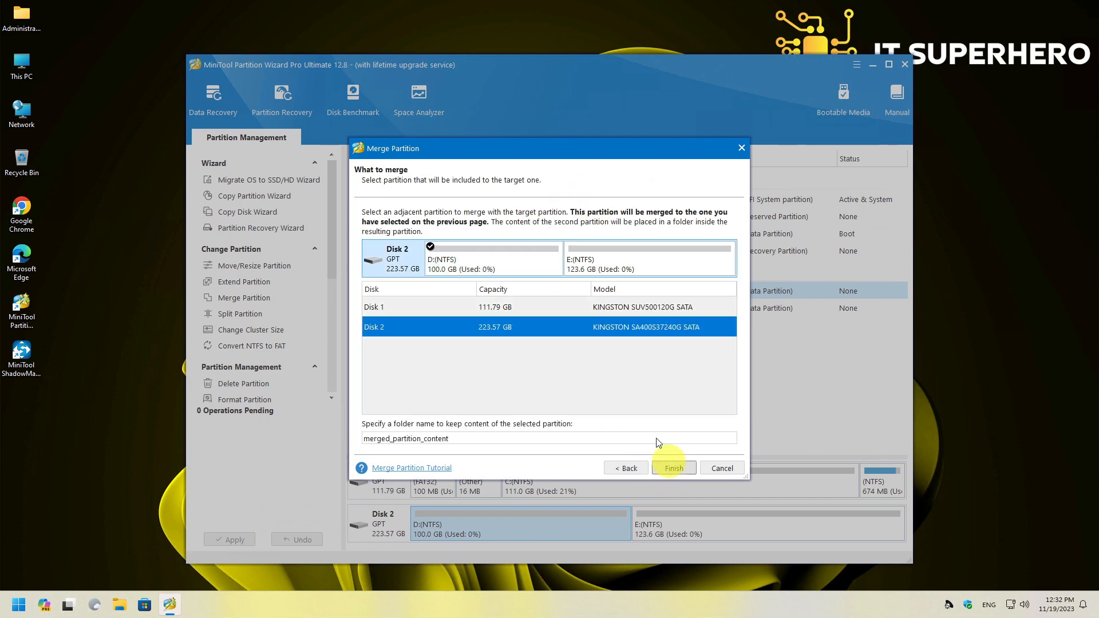
{"action": "left_click", "coordinate": [590, 265]}
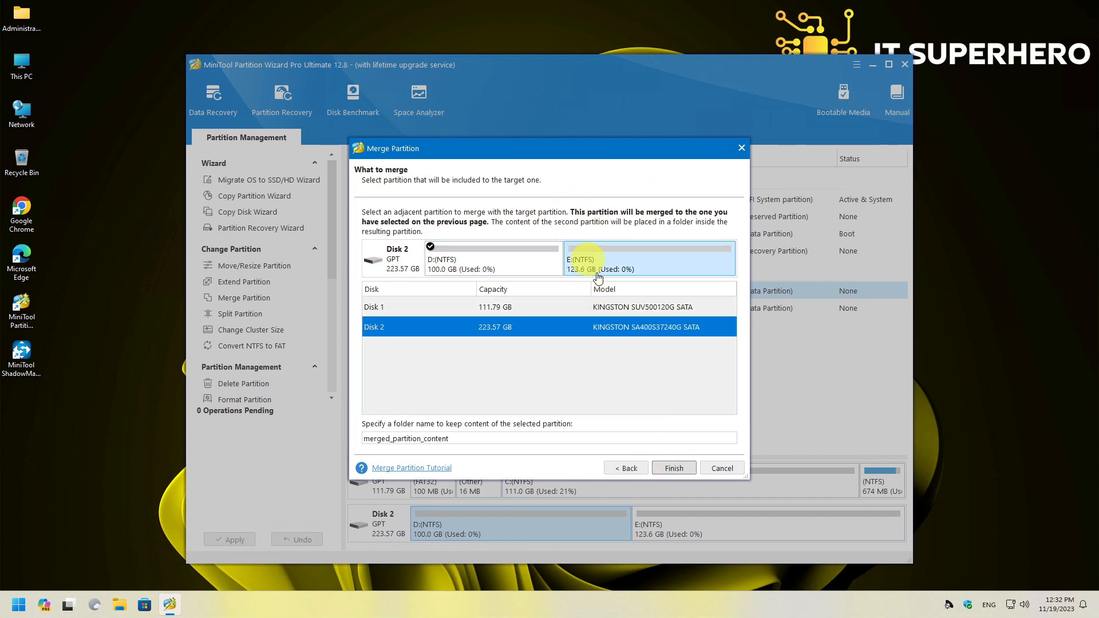
{"action": "left_click", "coordinate": [674, 466]}
{"action": "left_click", "coordinate": [235, 539]}
{"action": "left_click", "coordinate": [524, 343]}
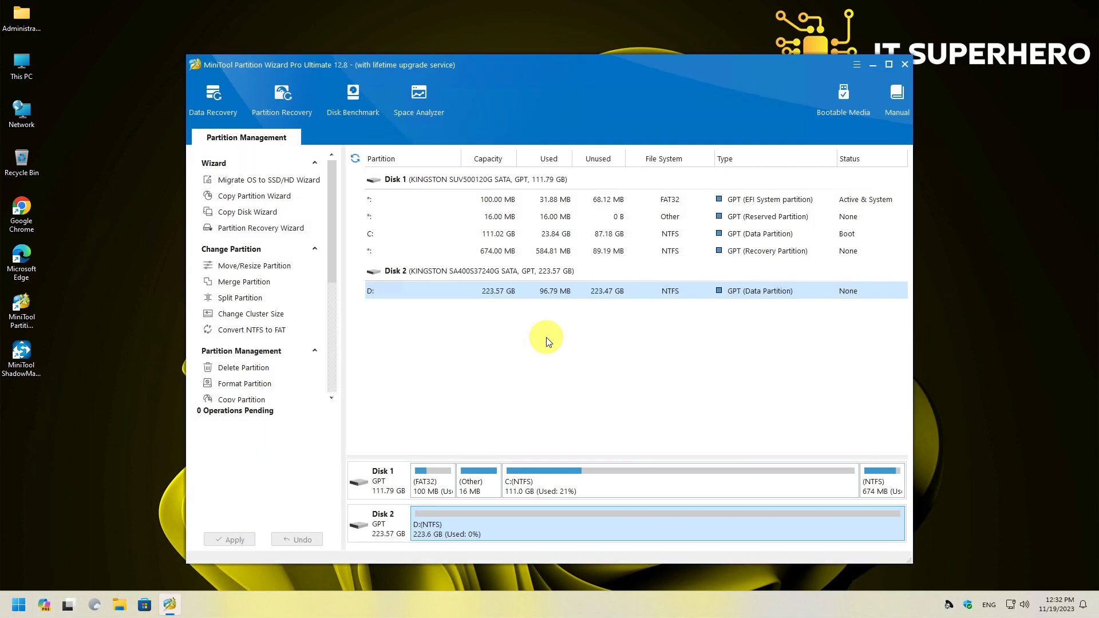
Step: Split partition D: into an original partition of 111.88 GB and a new one of 111.69 GB, and apply the changes
{"action": "right_click", "coordinate": [543, 293]}
{"action": "left_click", "coordinate": [569, 104]}
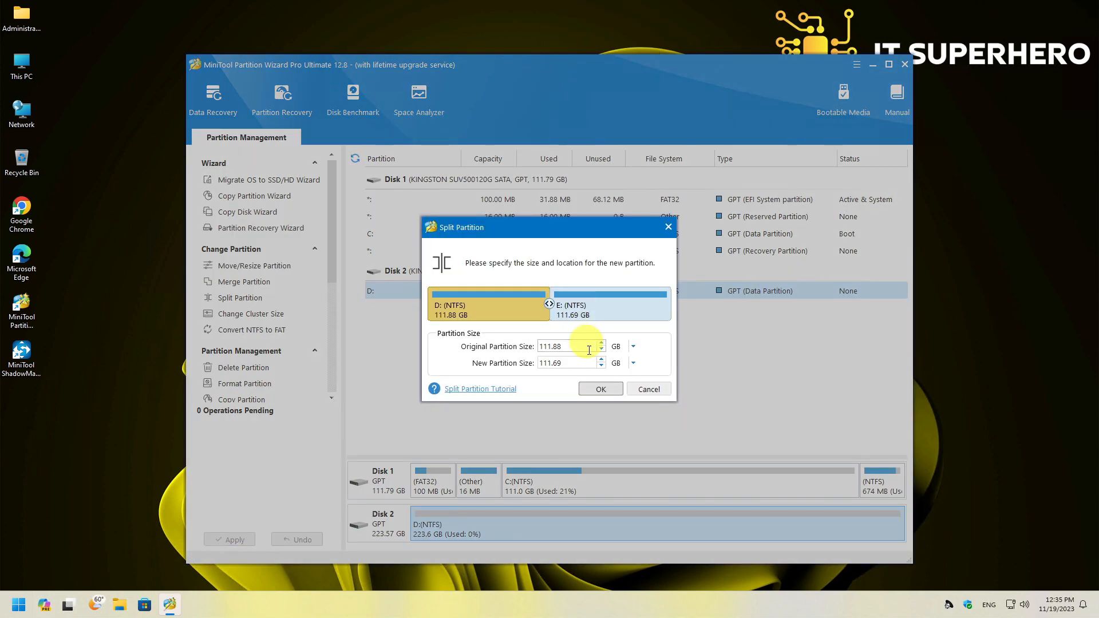
{"action": "left_click", "coordinate": [600, 389]}
{"action": "left_click", "coordinate": [238, 541]}
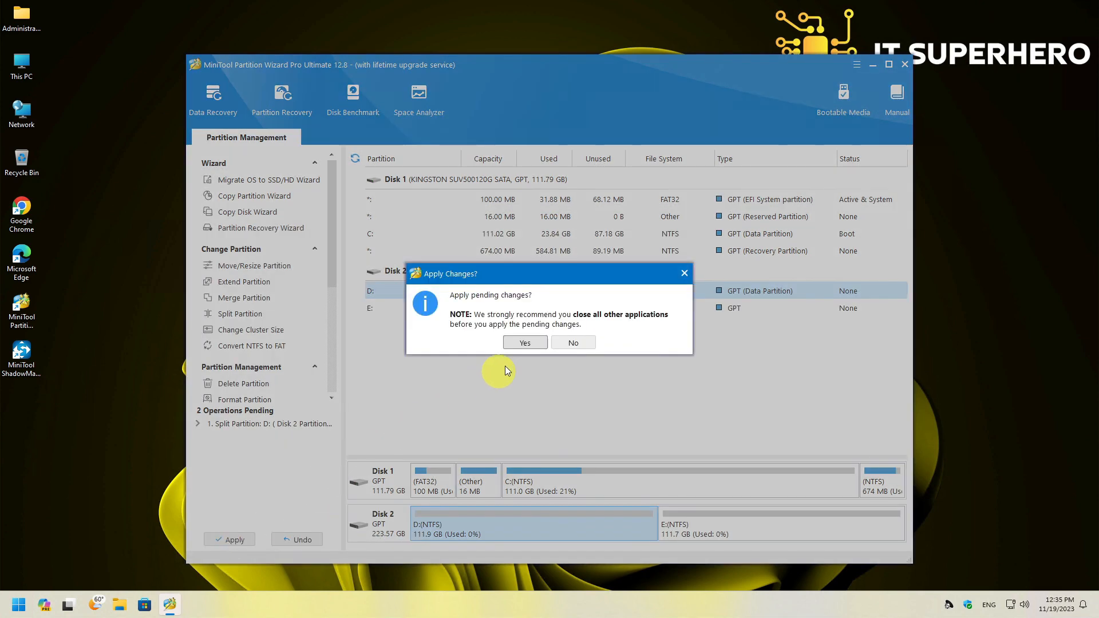
{"action": "left_click", "coordinate": [525, 343]}
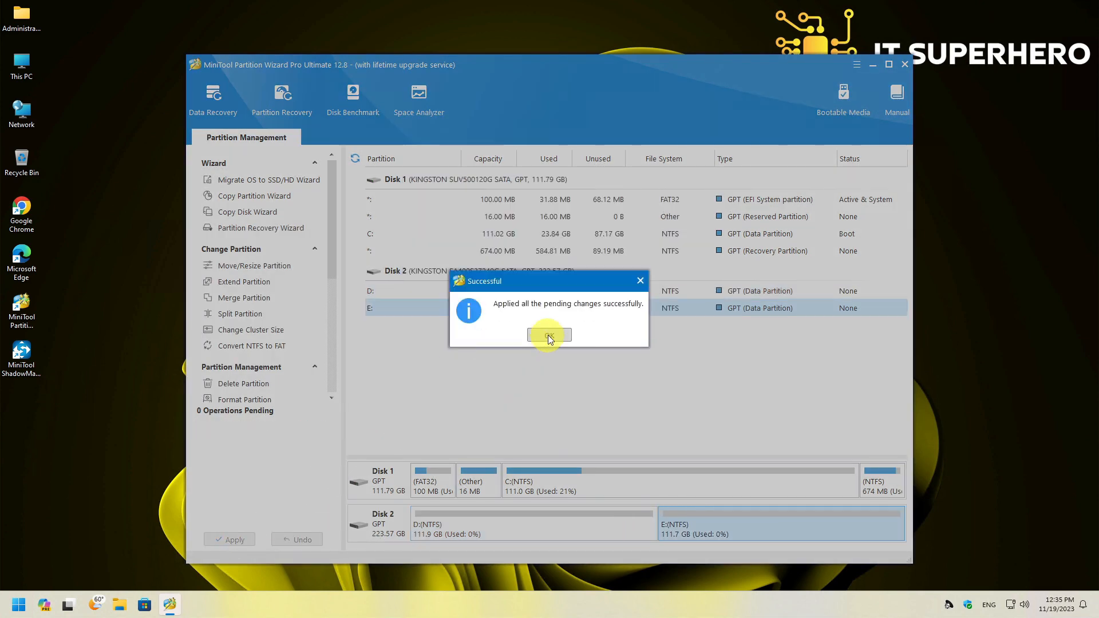
{"action": "left_click", "coordinate": [548, 335]}
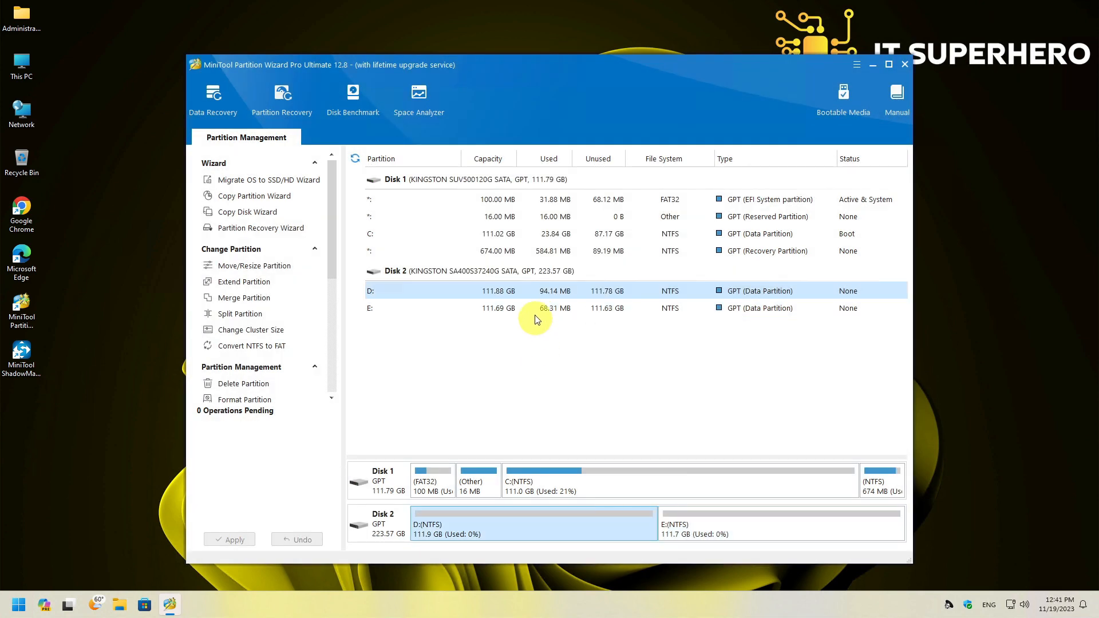
Step: Set the label of partition D: to "my disk" and apply the change
{"action": "right_click", "coordinate": [532, 293]}
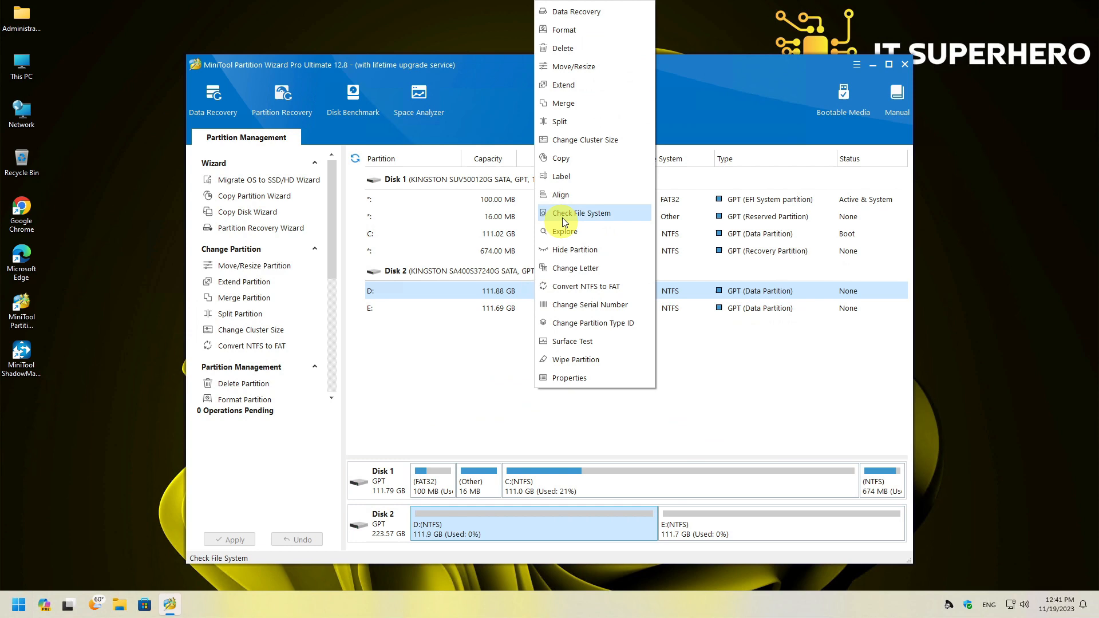
{"action": "left_click", "coordinate": [561, 176]}
{"action": "type", "text": "my disk"}
{"action": "key", "text": "Return"}
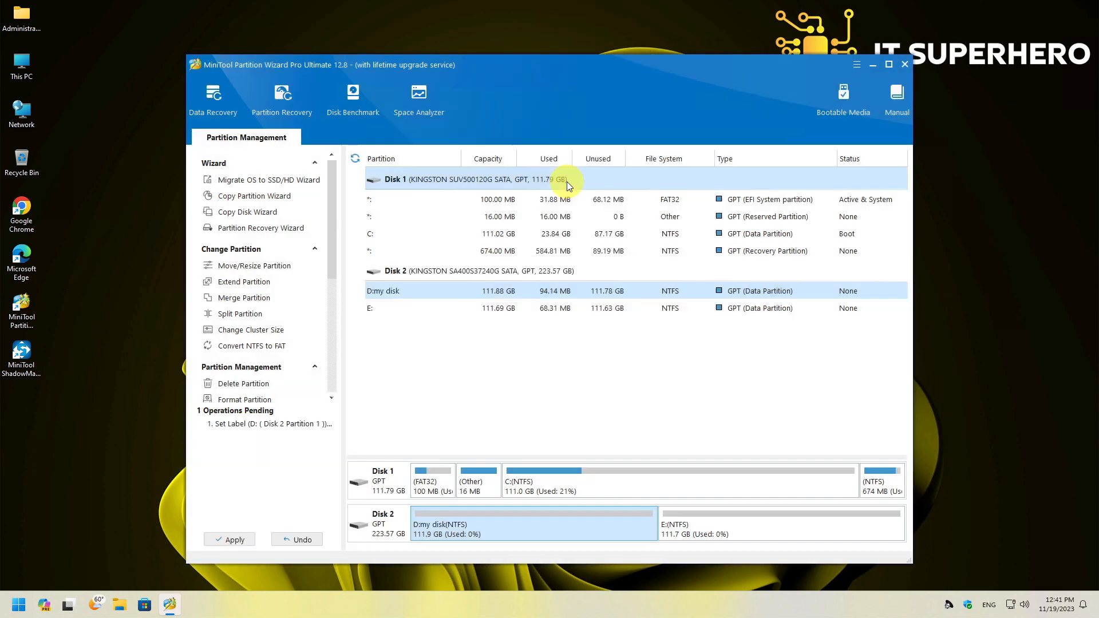
{"action": "left_click", "coordinate": [237, 539]}
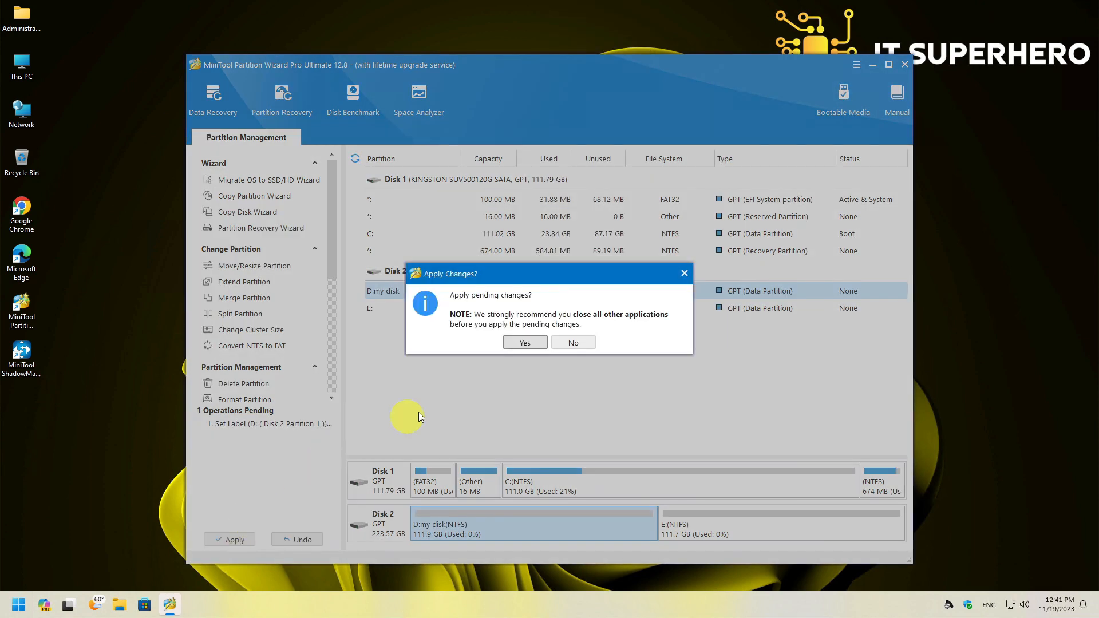
{"action": "left_click", "coordinate": [522, 341]}
{"action": "left_click", "coordinate": [545, 336]}
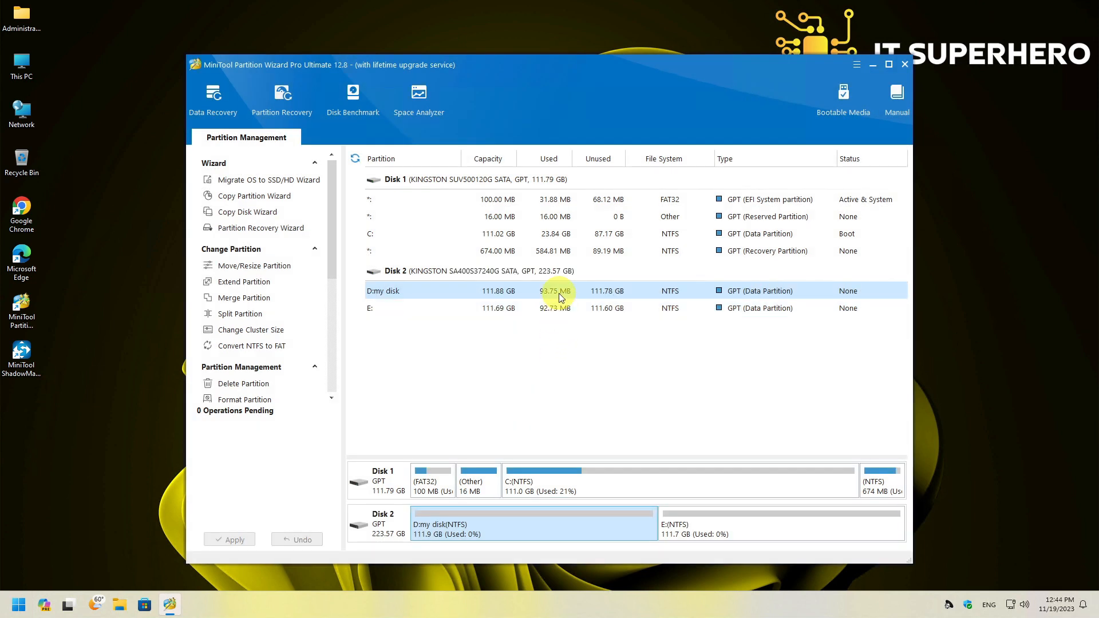
Step: Run a file system check on partition D: with the option to check and fix detected errors
{"action": "right_click", "coordinate": [559, 297]}
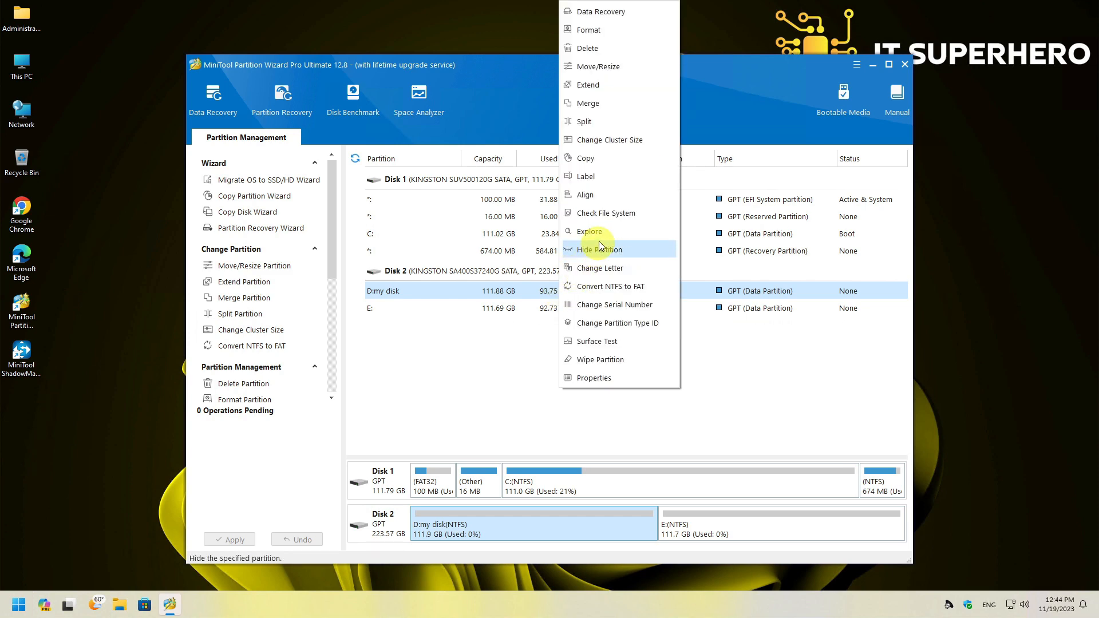
{"action": "left_click", "coordinate": [606, 214]}
{"action": "left_click", "coordinate": [488, 228]}
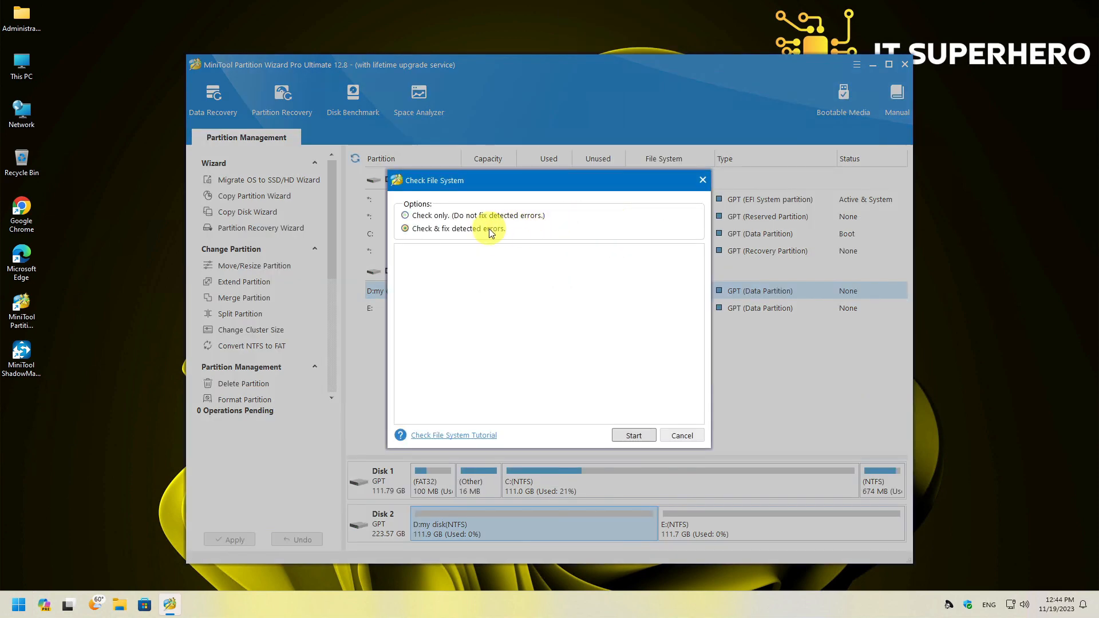
{"action": "left_click", "coordinate": [635, 434]}
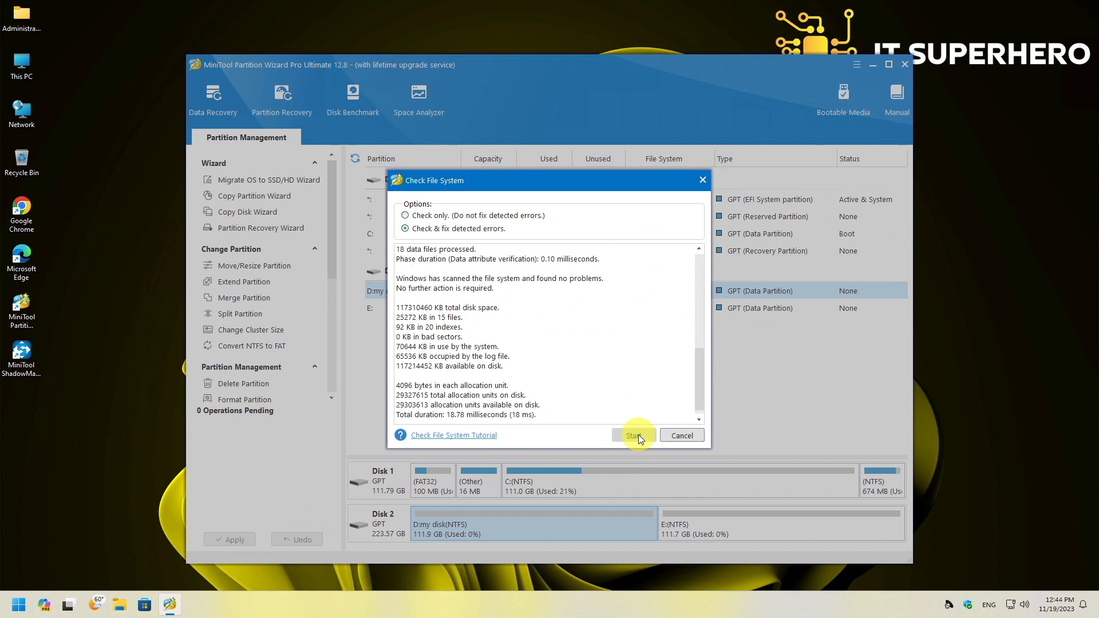
Step: Close the file system check, delete all partitions on Disk 2 and apply the pending changes
{"action": "left_click", "coordinate": [681, 436]}
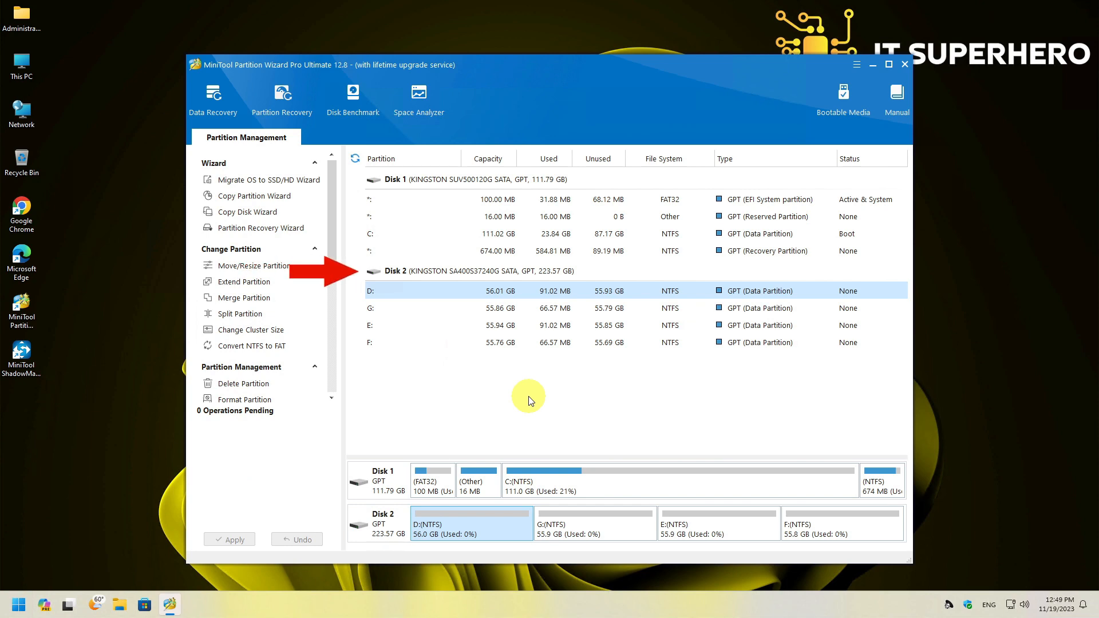
{"action": "left_click", "coordinate": [509, 273]}
{"action": "right_click", "coordinate": [510, 273]}
{"action": "left_click", "coordinate": [536, 294]}
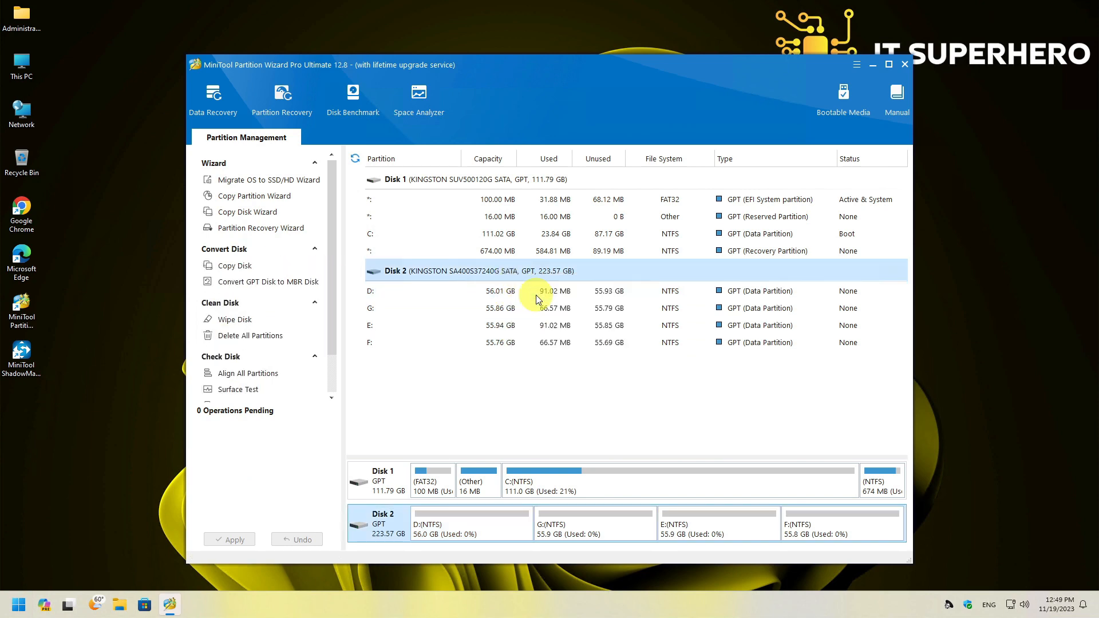
{"action": "left_click", "coordinate": [527, 335]}
{"action": "left_click", "coordinate": [230, 538]}
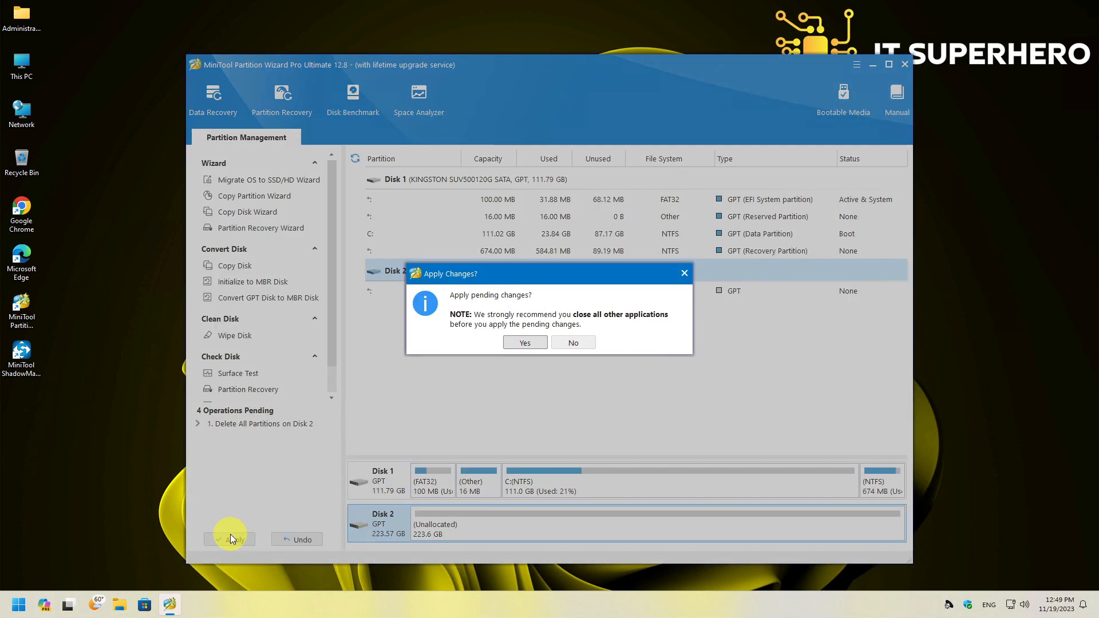
{"action": "left_click", "coordinate": [519, 345]}
{"action": "left_click", "coordinate": [539, 338]}
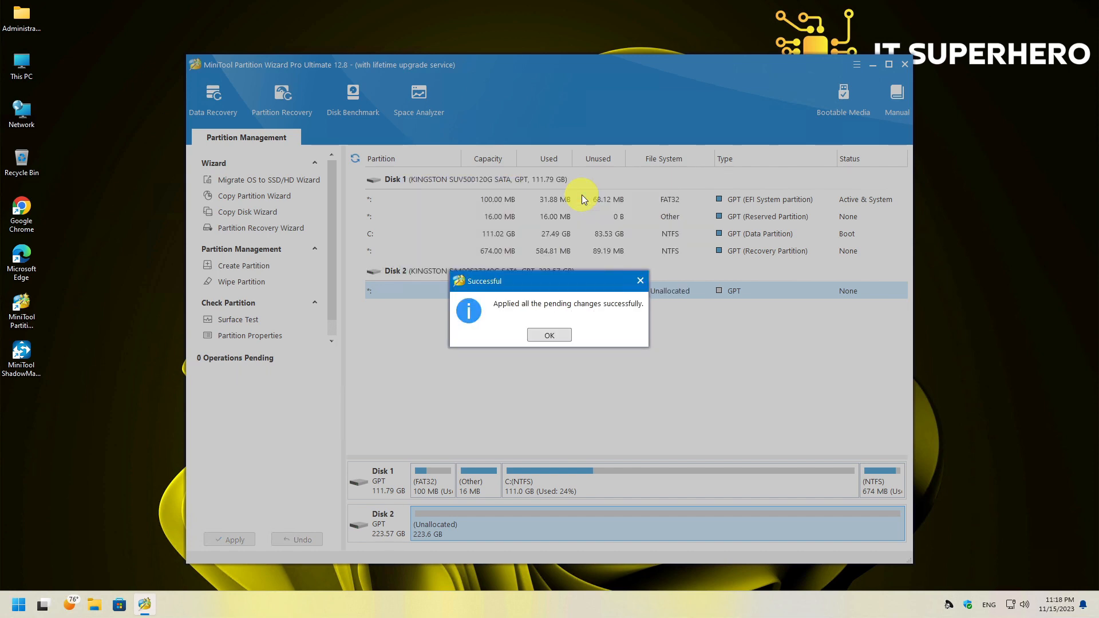
{"action": "left_click", "coordinate": [564, 339]}
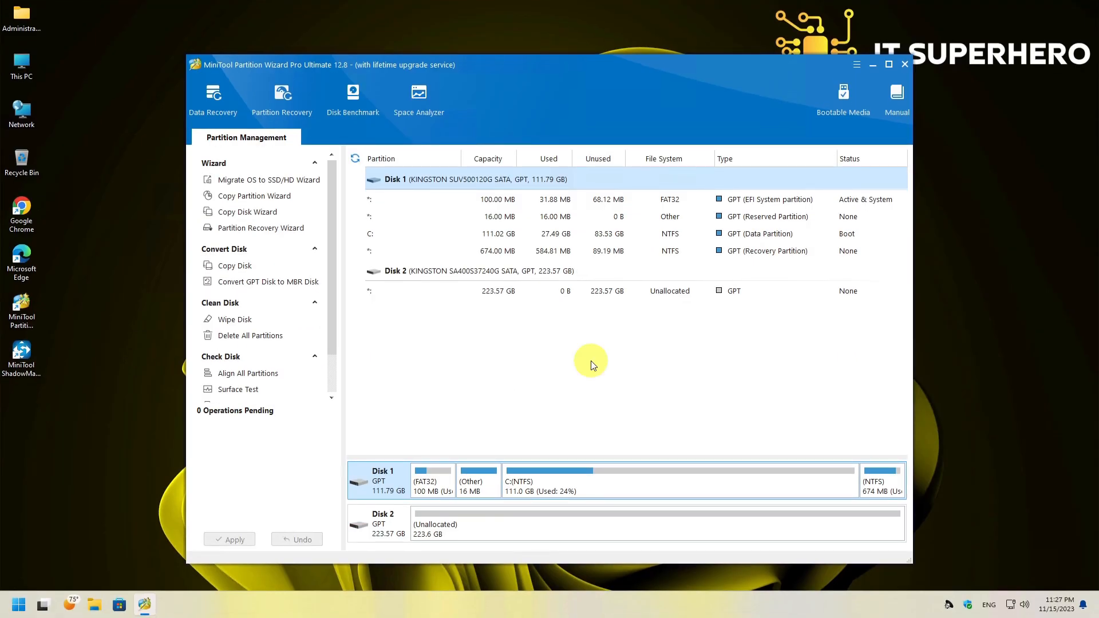
Step: Start the Copy operation for Disk 1
{"action": "right_click", "coordinate": [495, 182]}
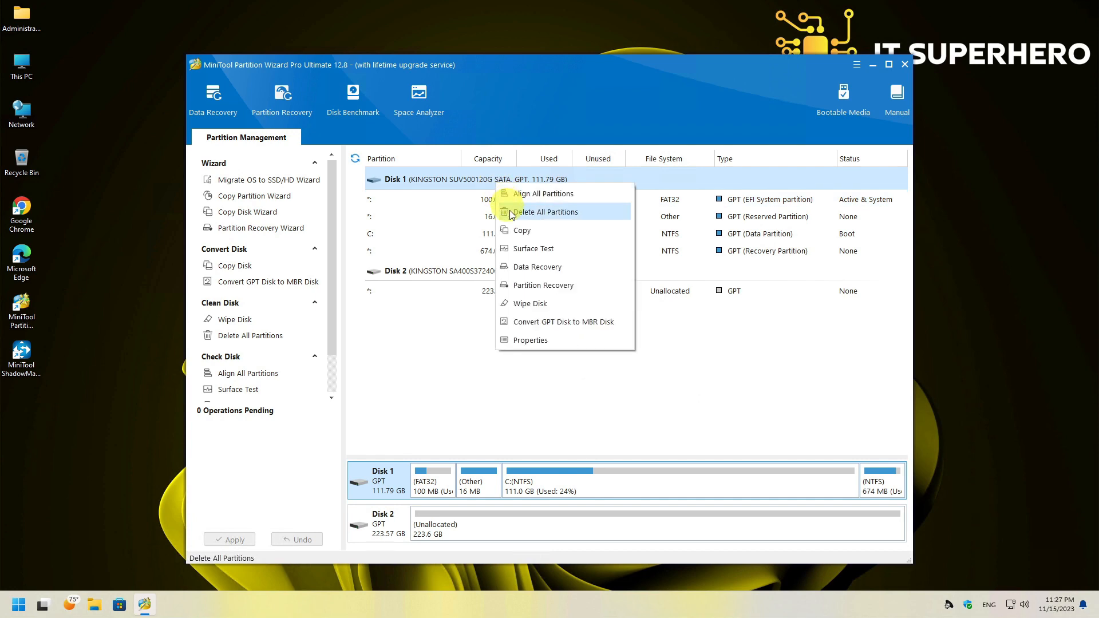
{"action": "left_click", "coordinate": [515, 230]}
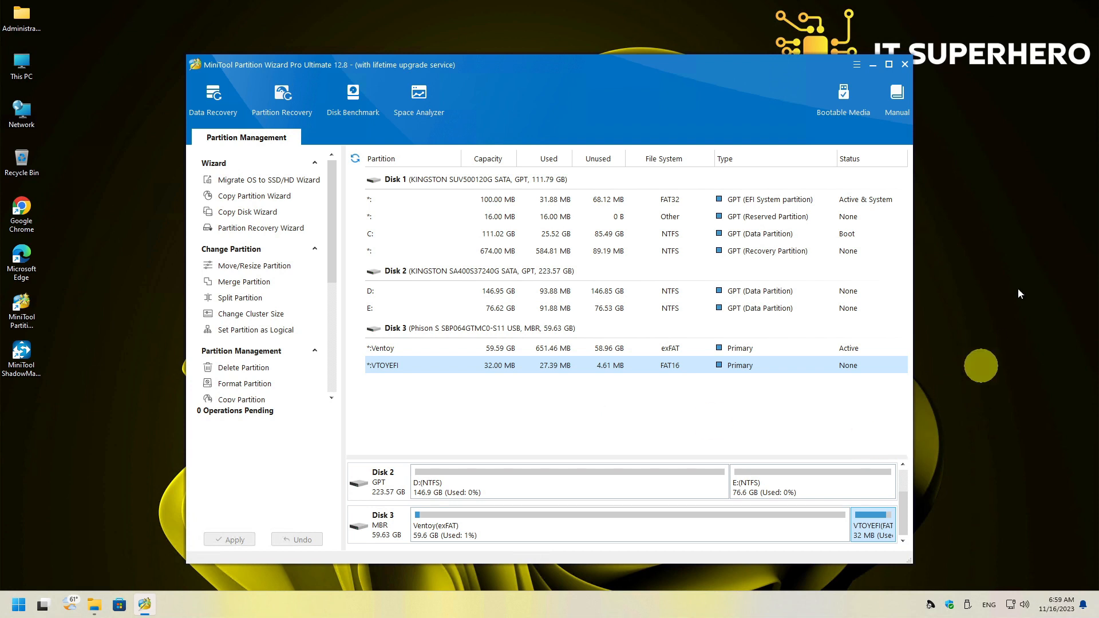
Step: Build WinPE-based bootable media as an ISO file named "minitool partition wizard" in the Downloads folder
{"action": "left_click", "coordinate": [853, 105]}
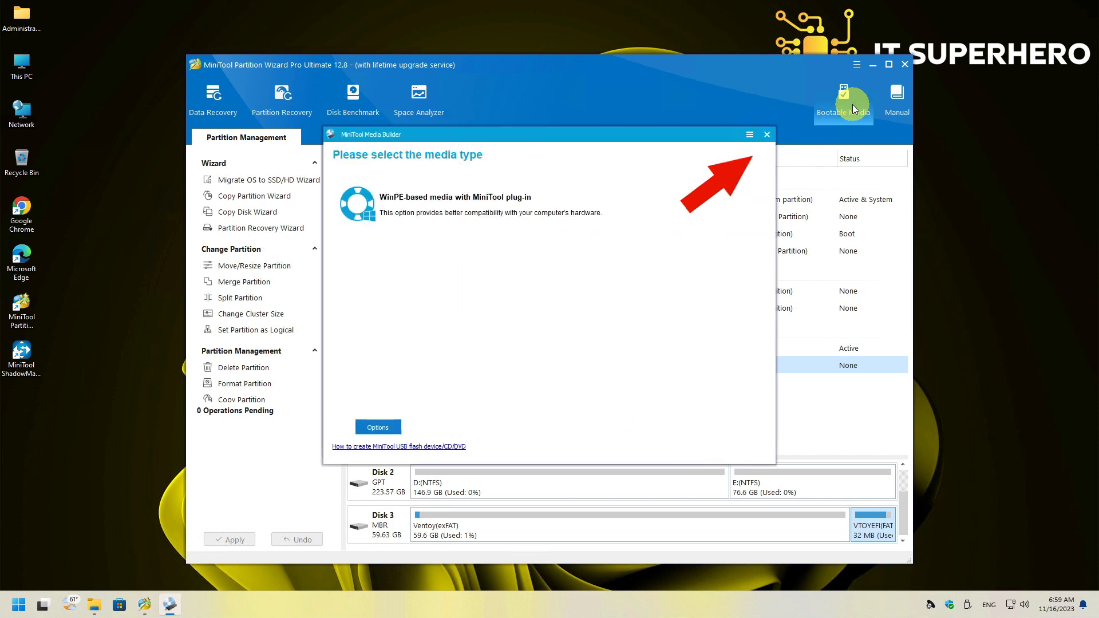
{"action": "left_click", "coordinate": [527, 241]}
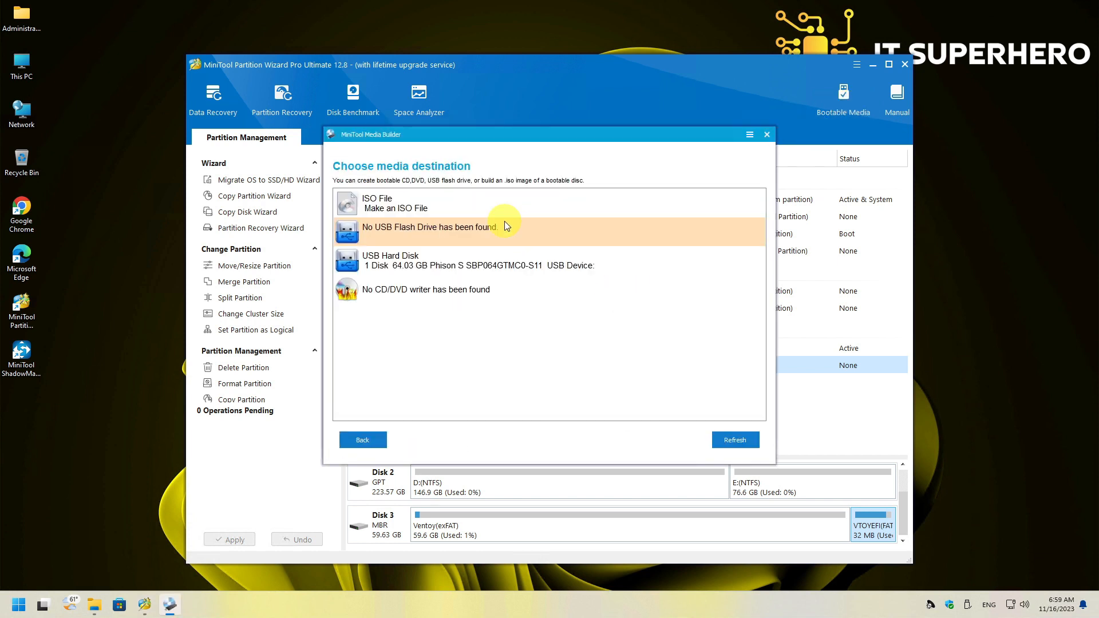
{"action": "left_click", "coordinate": [428, 200]}
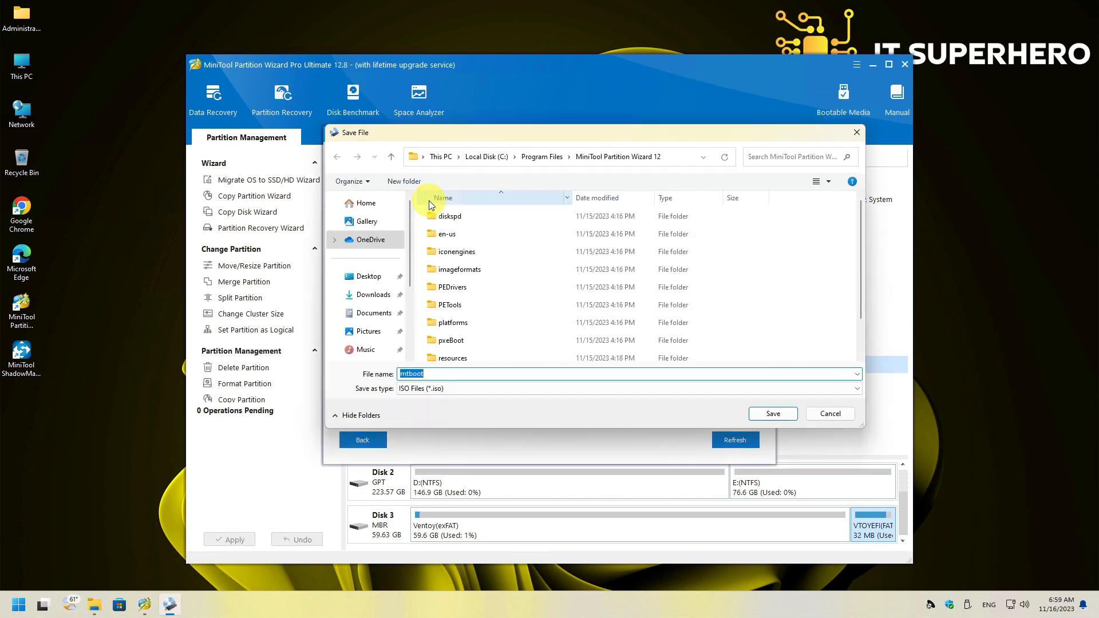
{"action": "left_click", "coordinate": [372, 294]}
{"action": "left_click", "coordinate": [430, 375]}
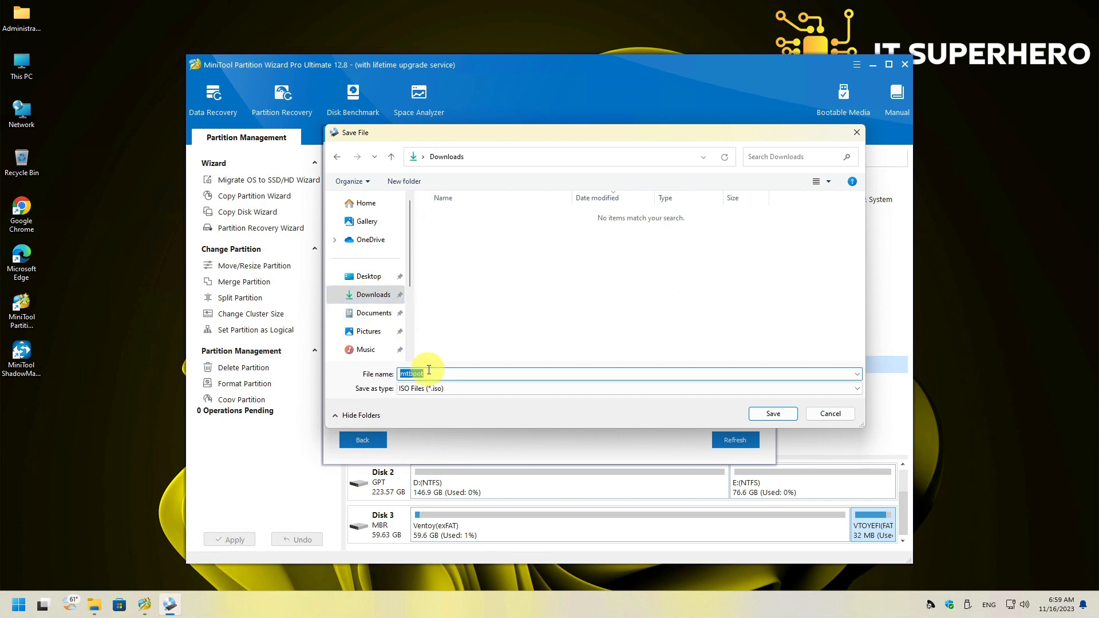
{"action": "type", "text": "minitool partition wizard"}
{"action": "left_click", "coordinate": [764, 412]}
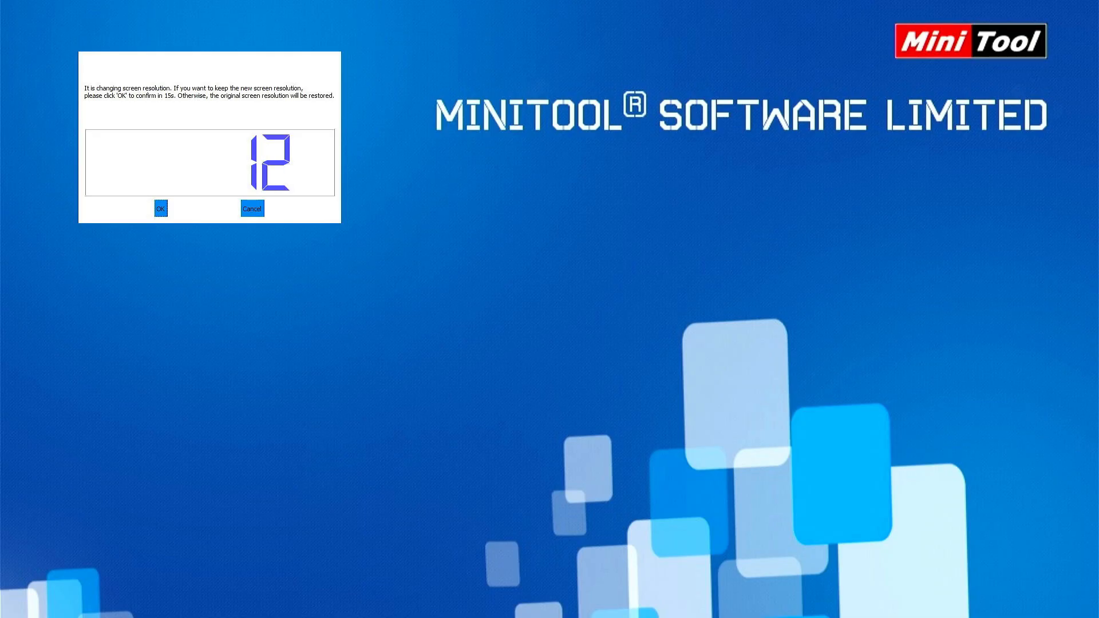
Step: In the MiniTool bootable environment, queue the deletion of partition E: on Disk 2
{"action": "left_click", "coordinate": [305, 311]}
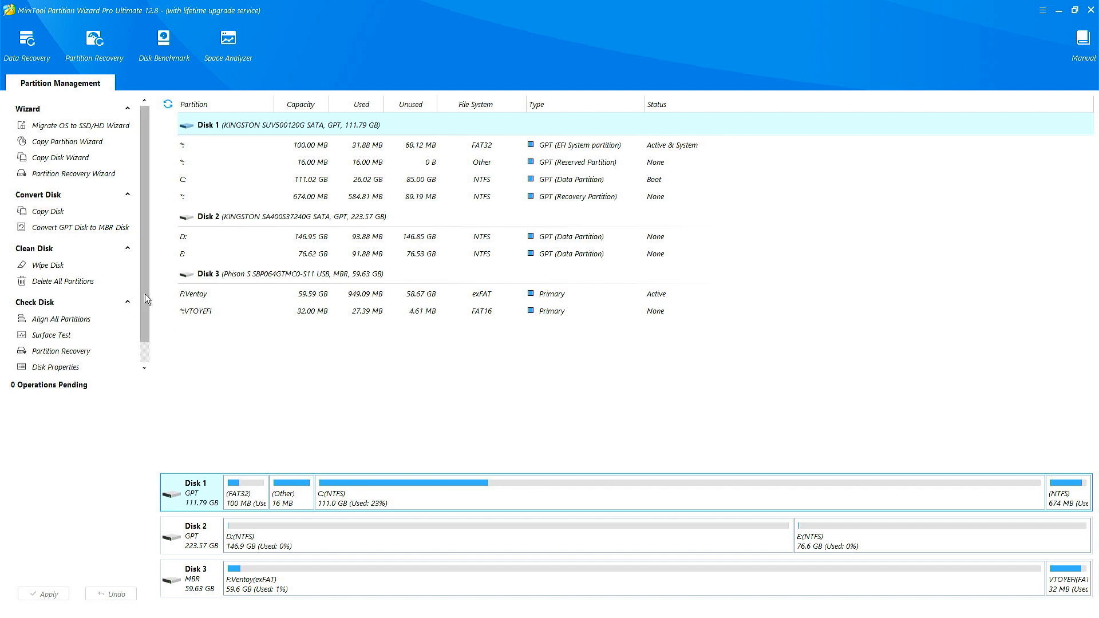
{"action": "left_click", "coordinate": [211, 252]}
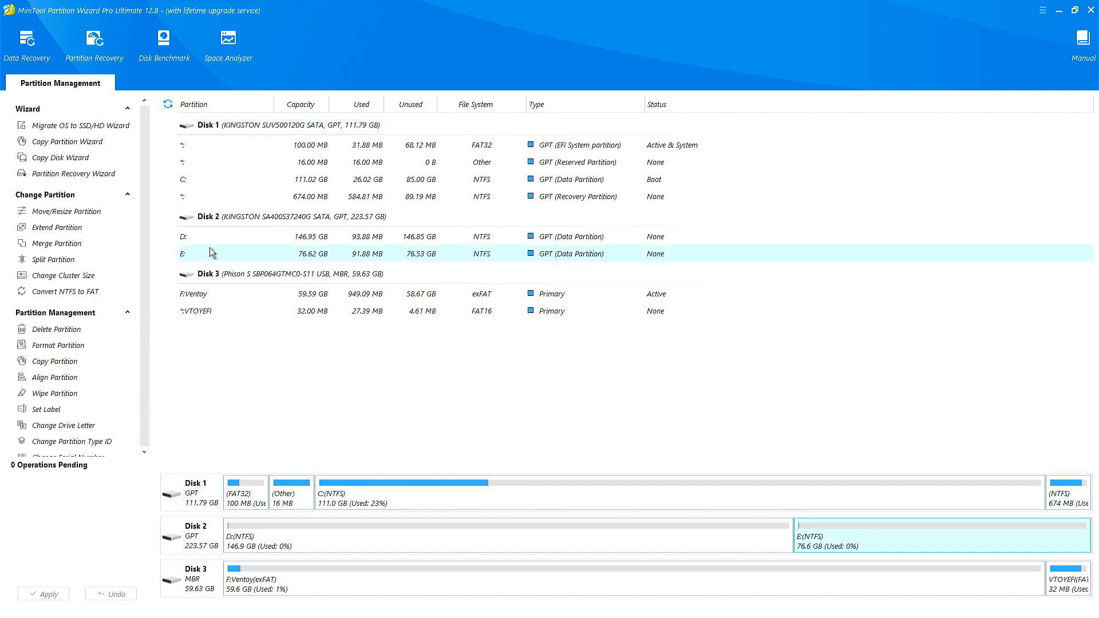
{"action": "right_click", "coordinate": [211, 252]}
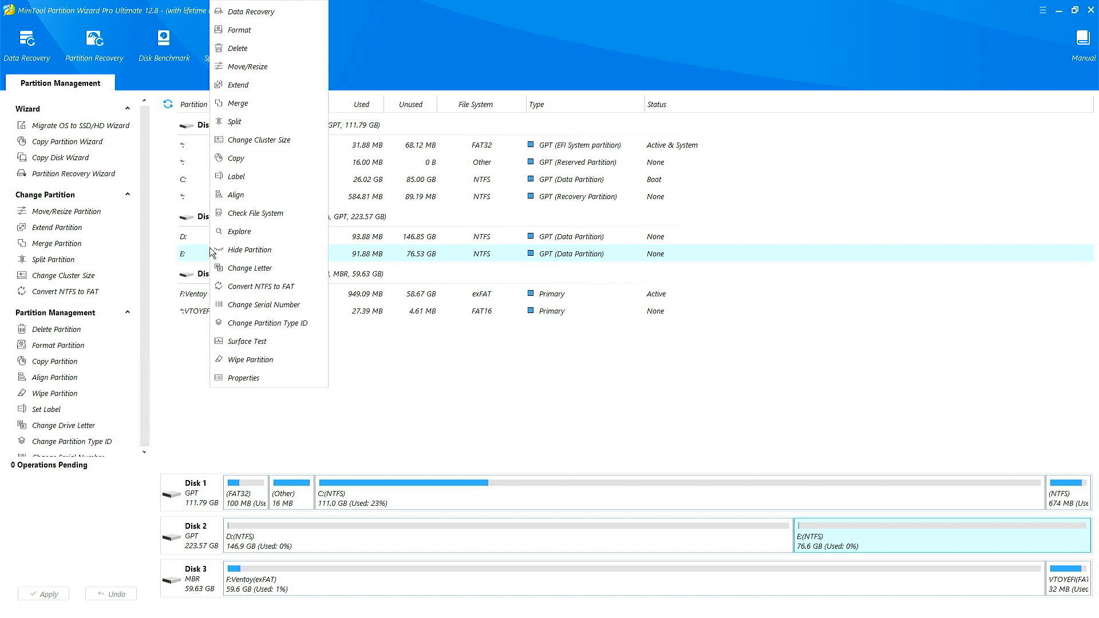
{"action": "left_click", "coordinate": [246, 51]}
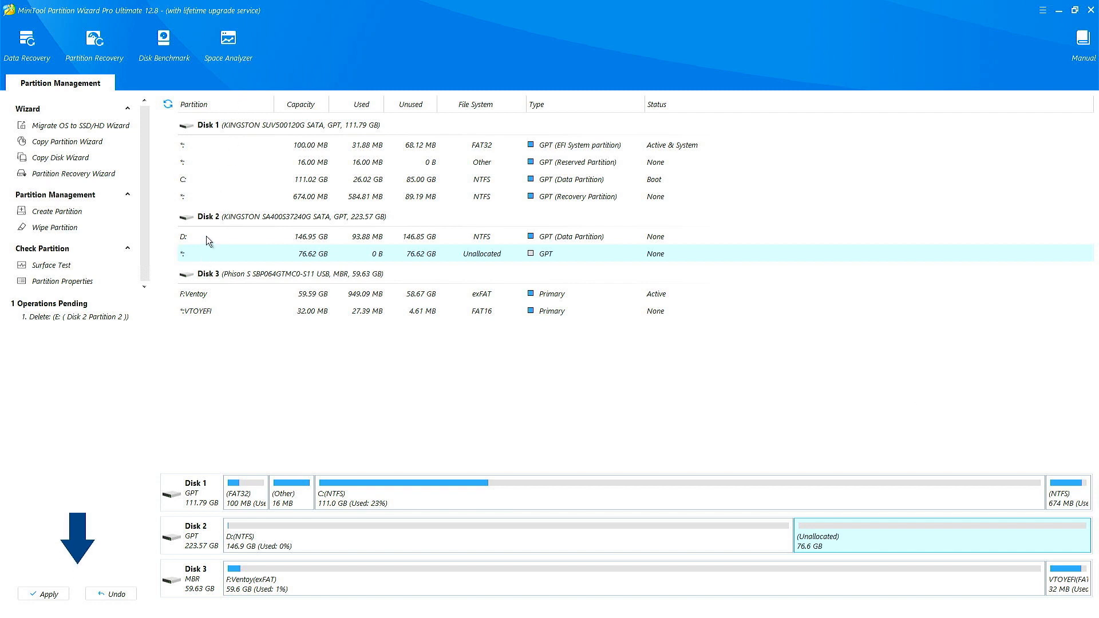
Step: Open the list of available operations for partition D: on Disk 2
{"action": "right_click", "coordinate": [375, 240]}
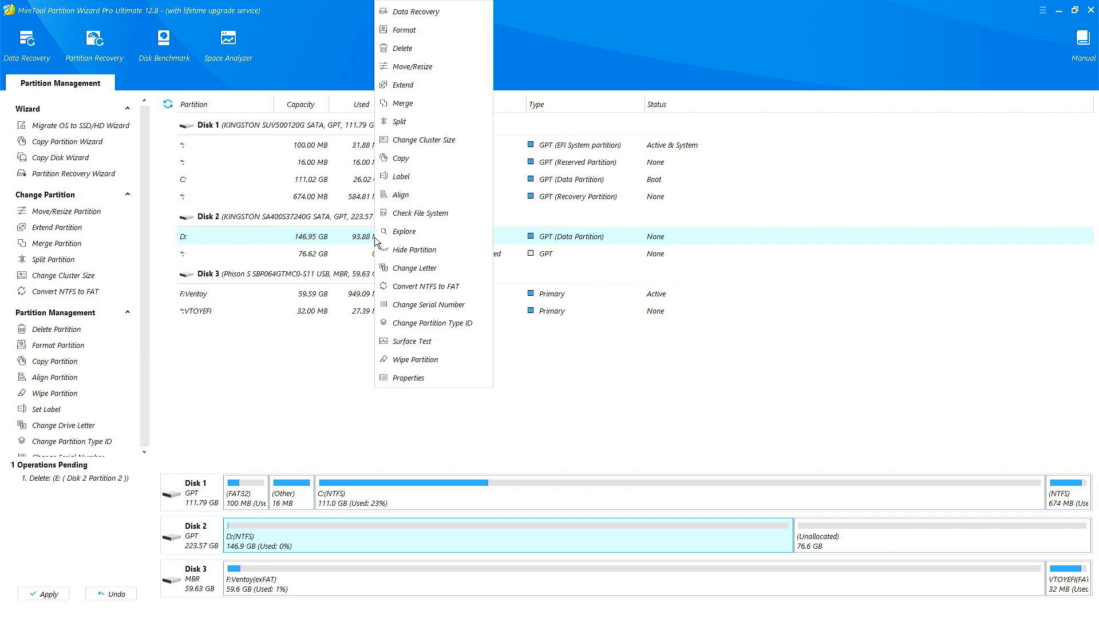